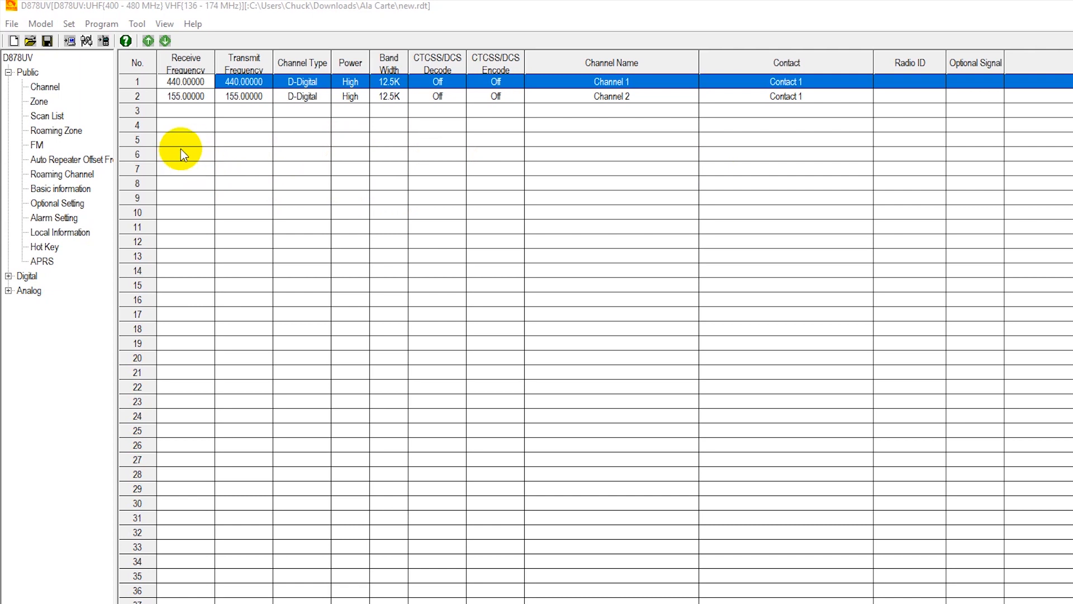
Step: Export the new.rdt codeplug as the data conversion file test.dcf in the Ala Carte folder, replacing the existing file
click(417, 8)
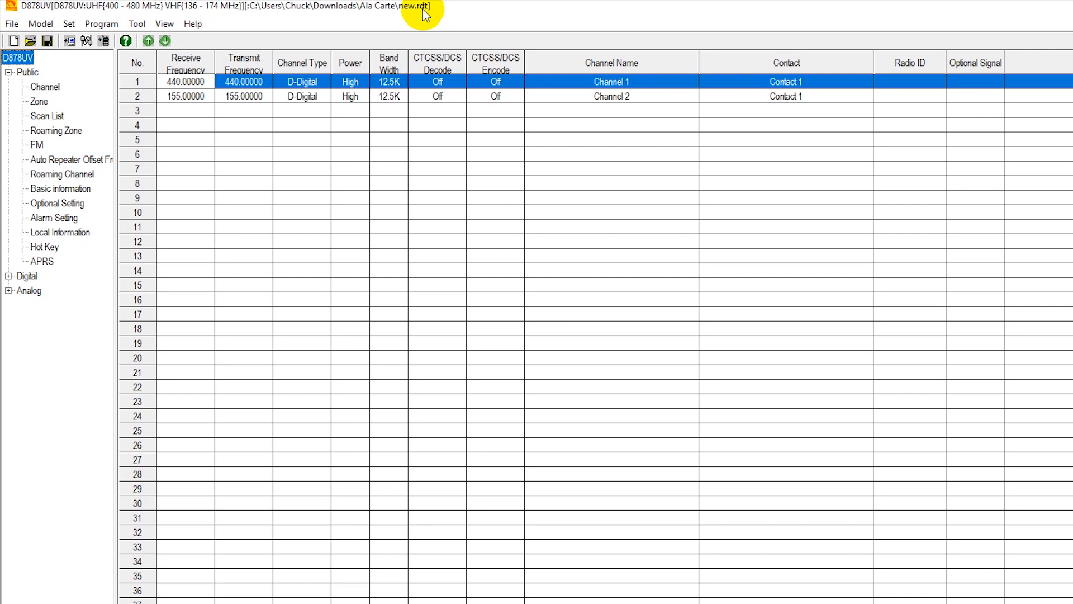
click(138, 24)
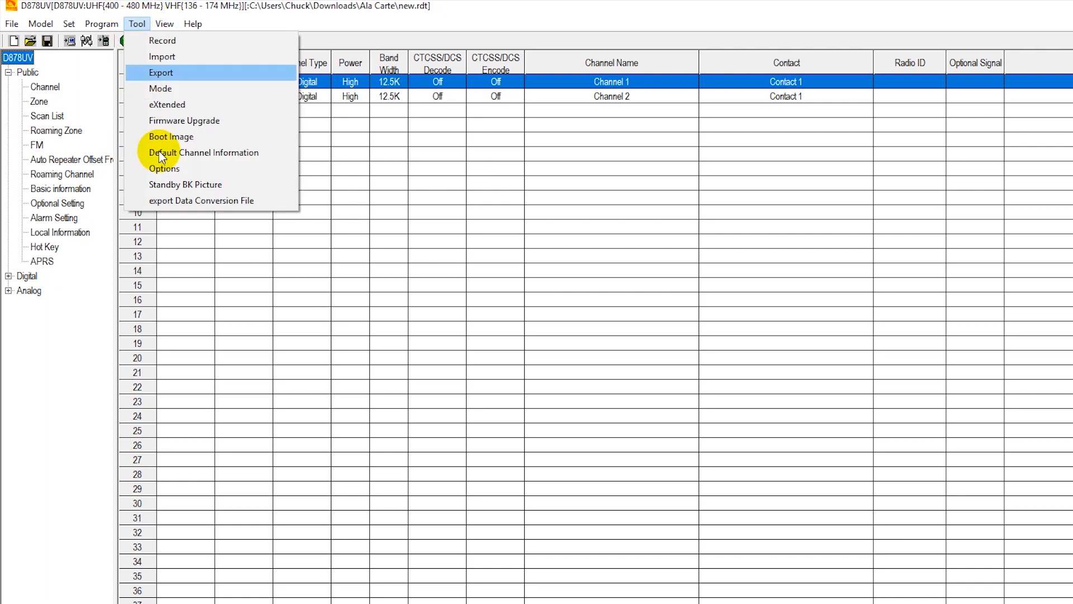
click(185, 200)
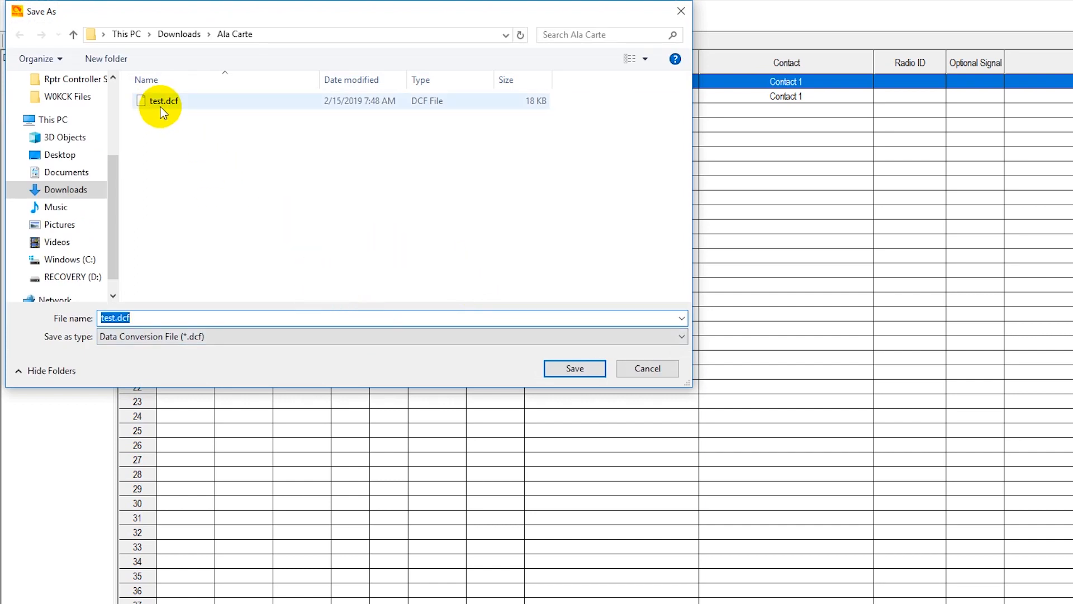
click(571, 373)
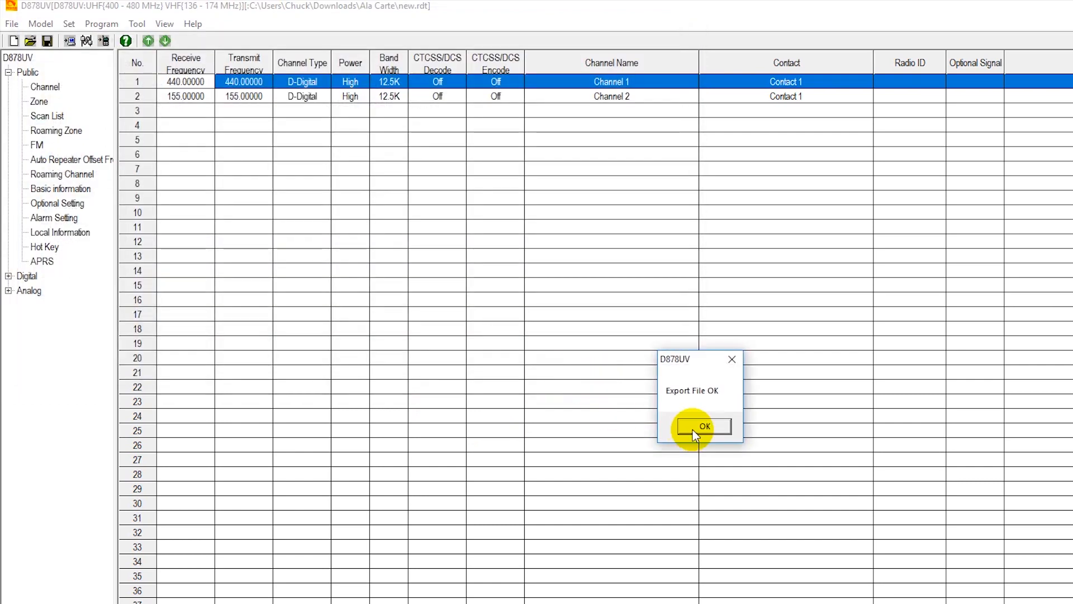
click(696, 431)
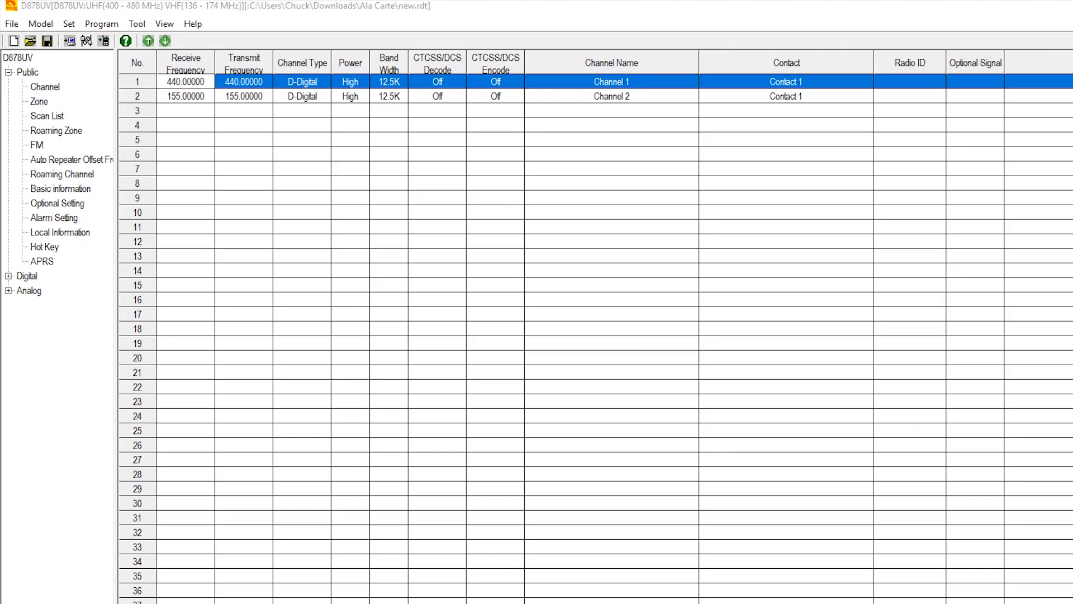
Step: Switch to the browser and read through the N0GSG DMR Contact Manager web page
key(super+d)
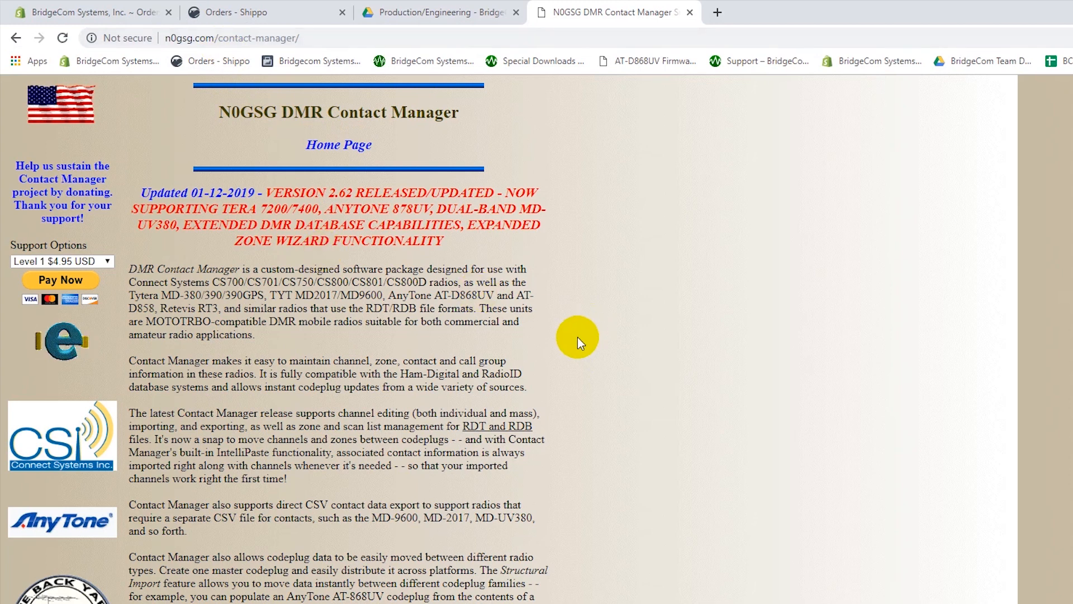
scroll(576, 335, down, 3)
scroll(574, 334, down, 10)
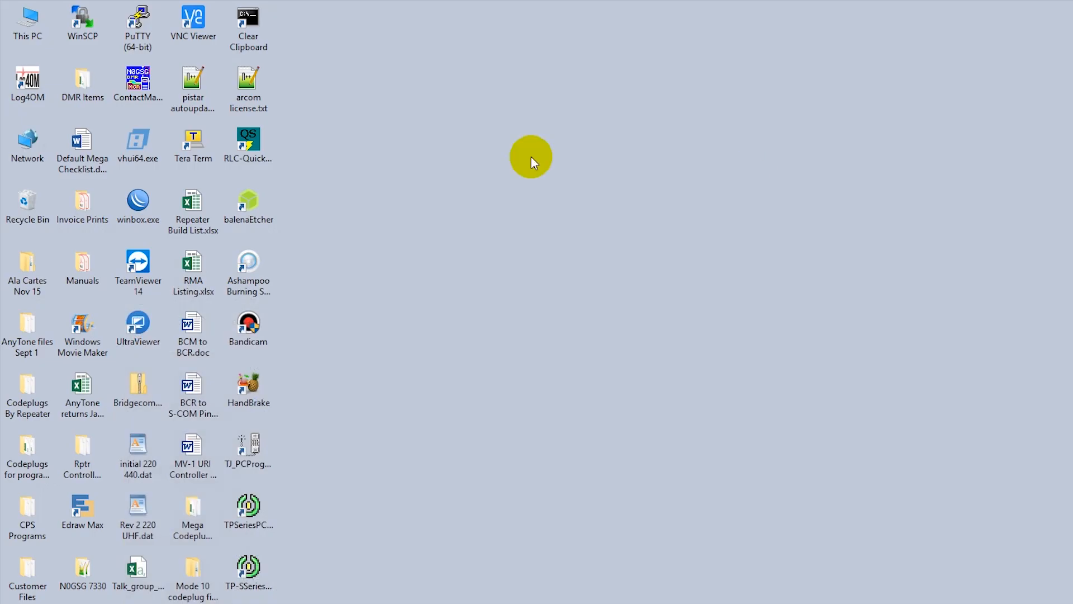
Step: Launch N0GSG DMR Contact Manager 2.62 from the desktop and load test.dcf from Downloads\Ala Carte as the working codeplug
click(134, 85)
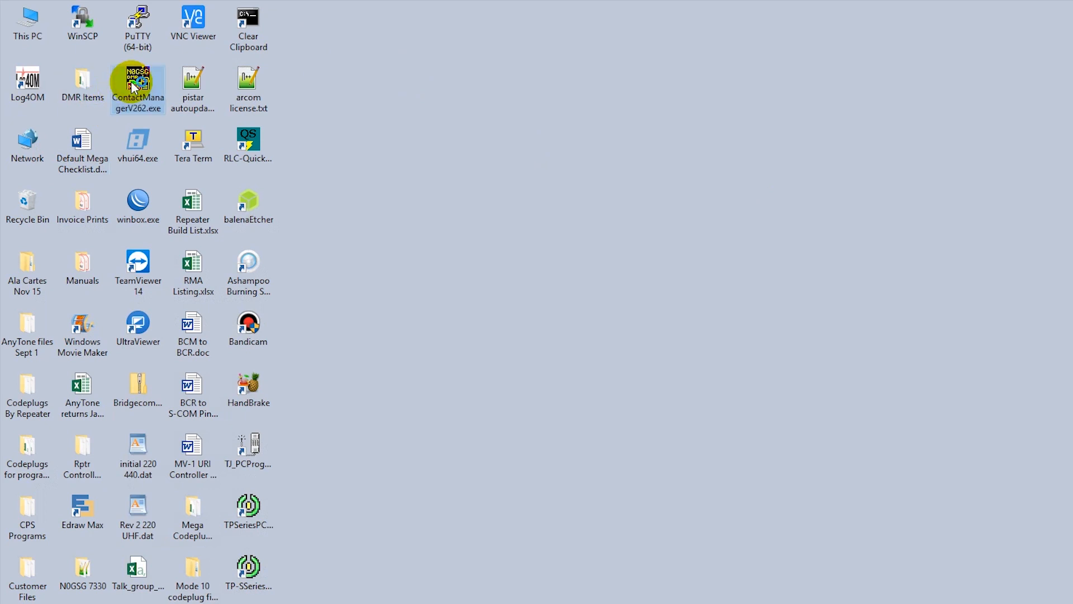
double_click(134, 86)
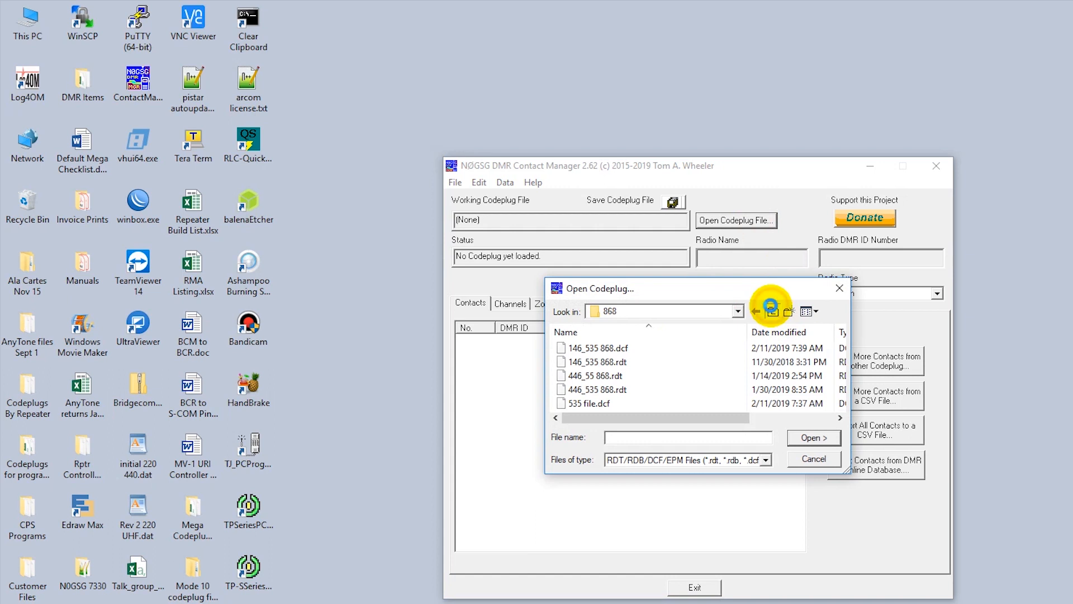
click(771, 310)
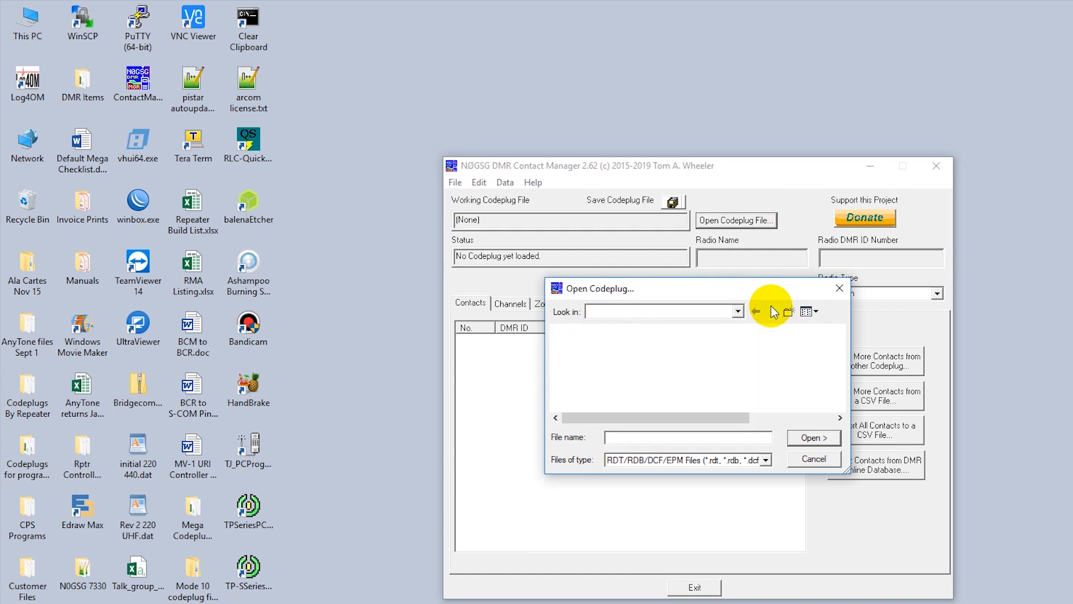
click(738, 311)
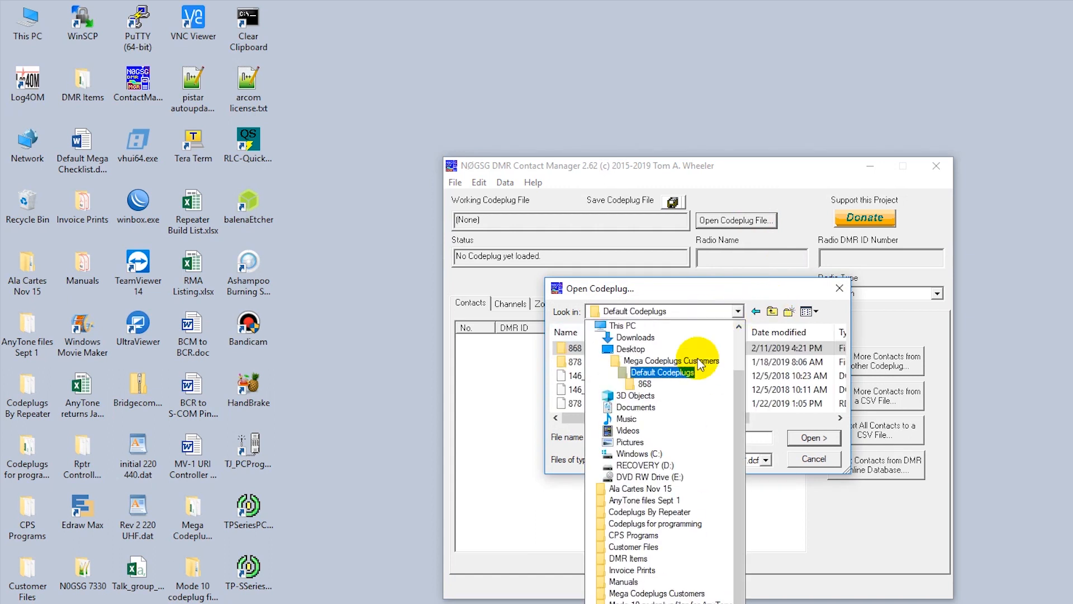
click(645, 341)
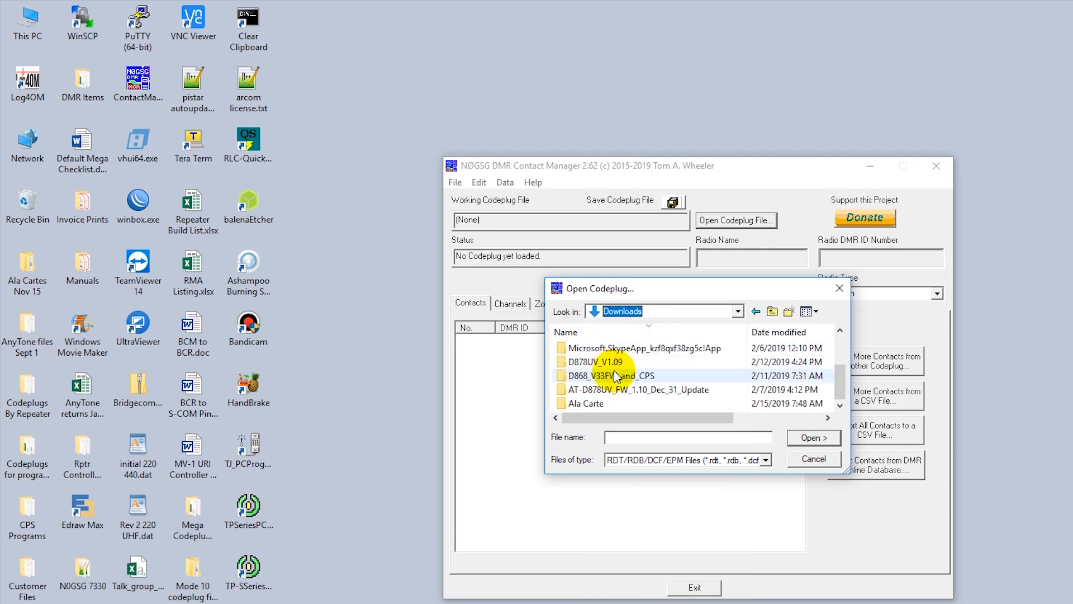
double_click(587, 403)
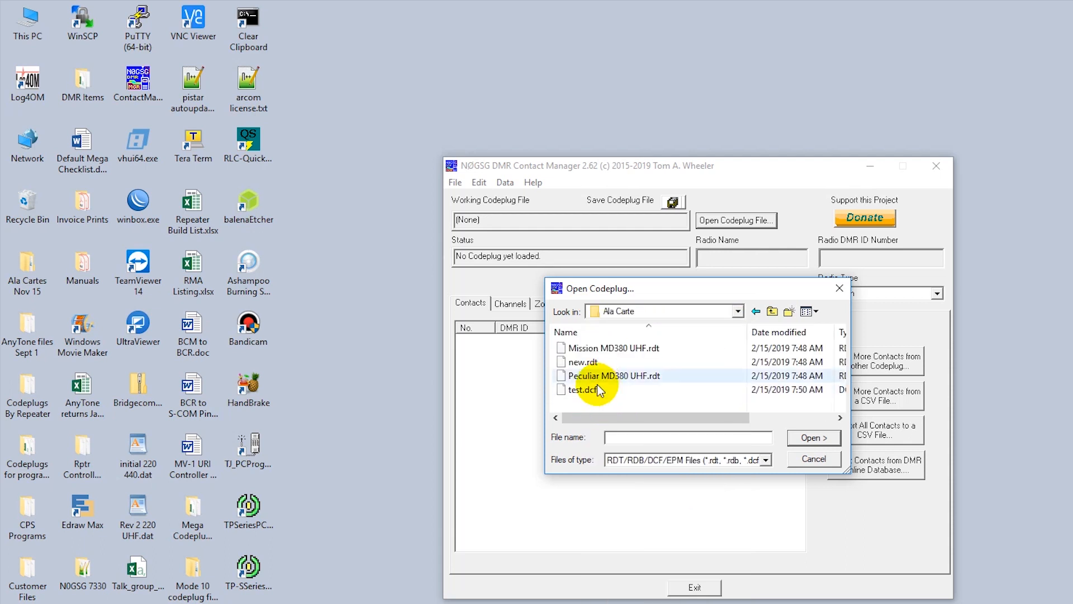
double_click(590, 388)
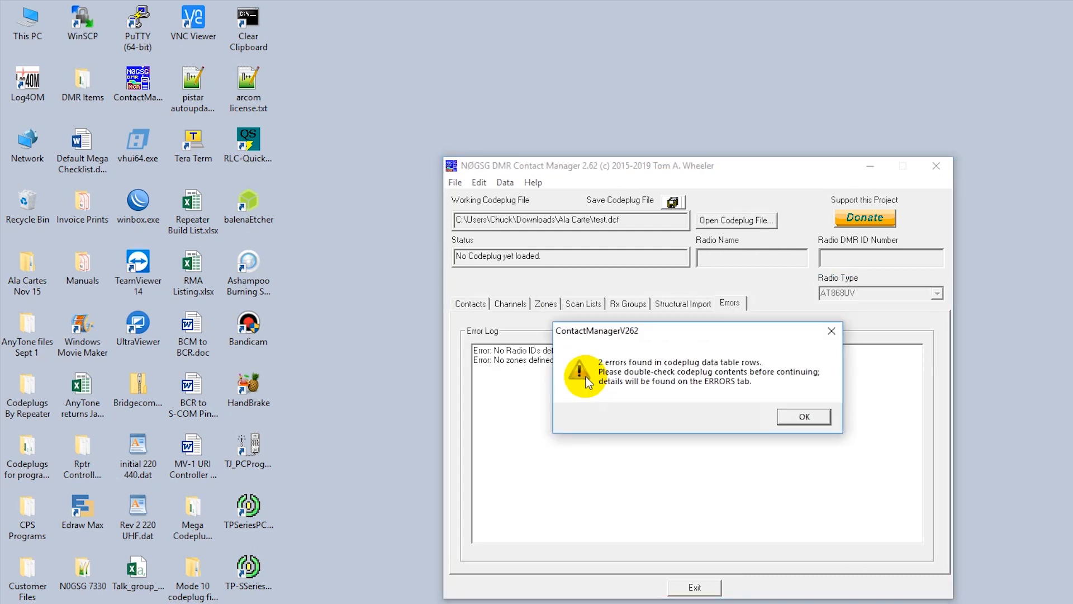
click(801, 416)
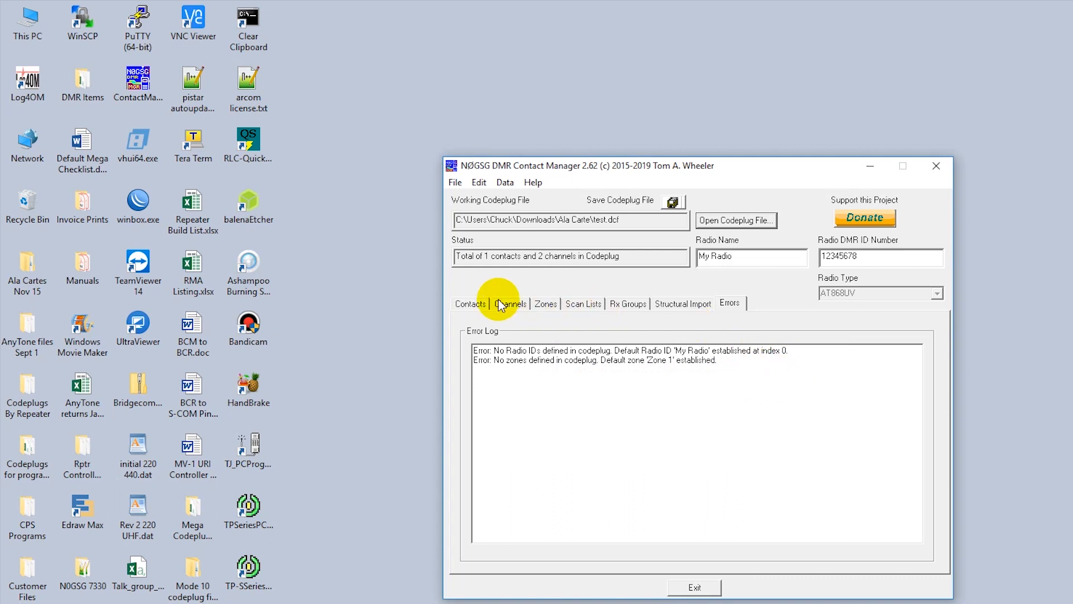
Step: Run a structural import of contacts, channels, scan lists and zones from Mission MD380 UHF.rdt into the working codeplug
click(475, 304)
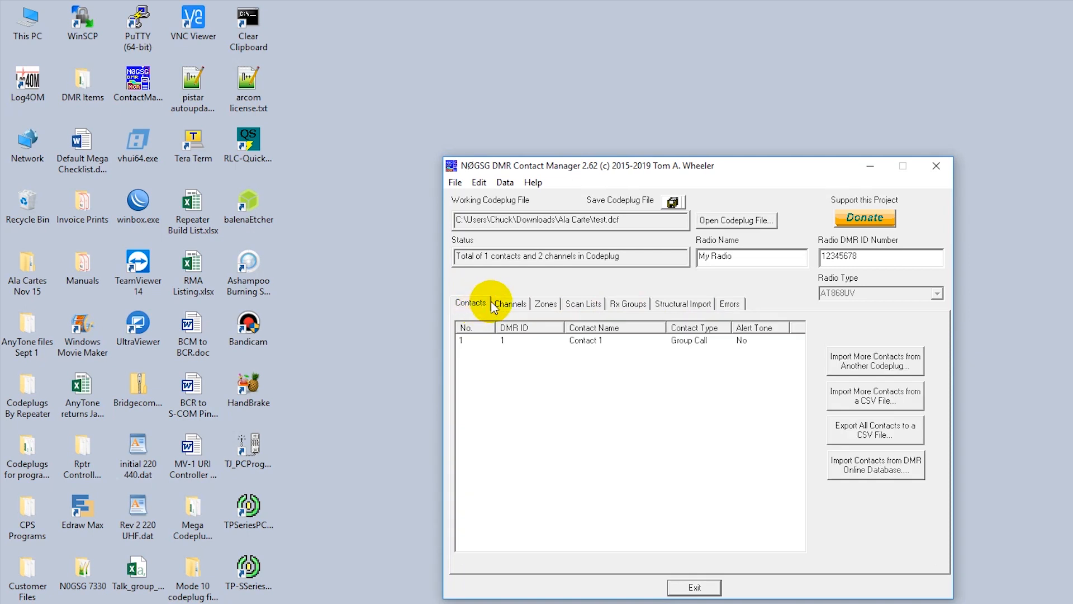
click(693, 301)
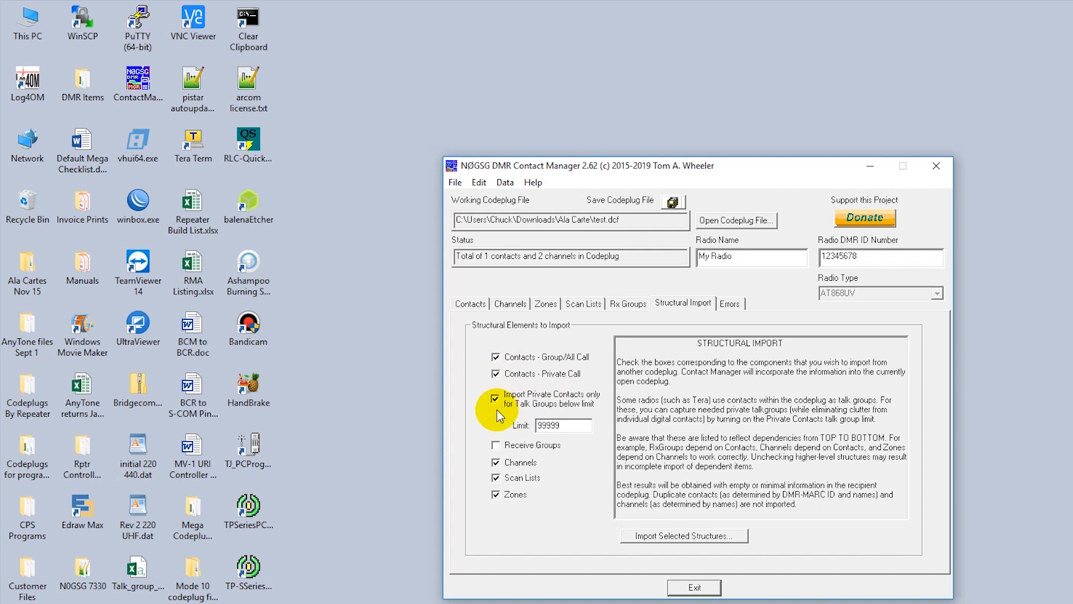
click(644, 537)
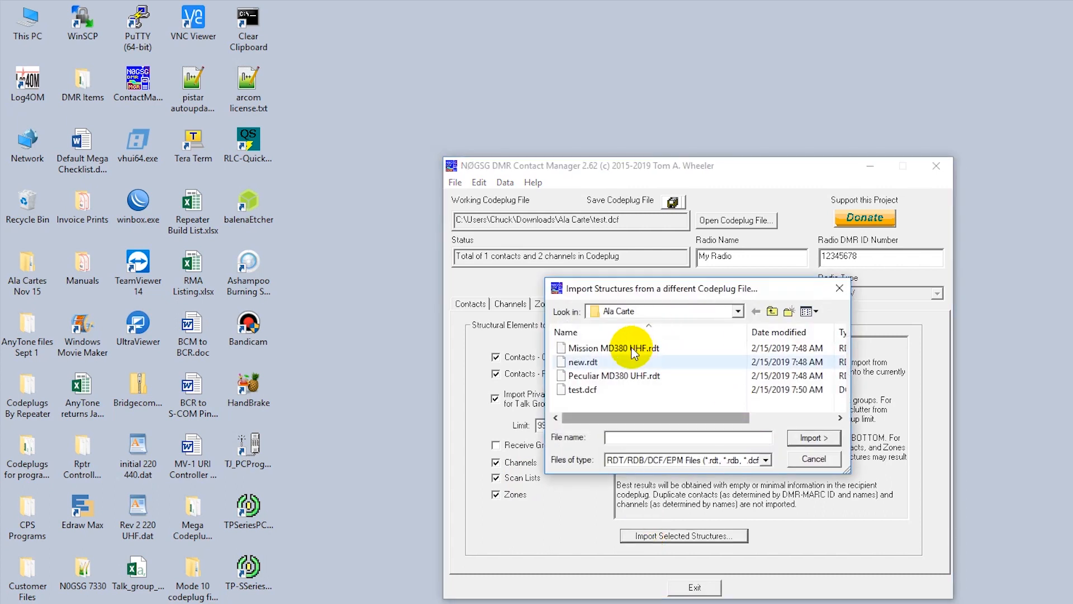
double_click(622, 350)
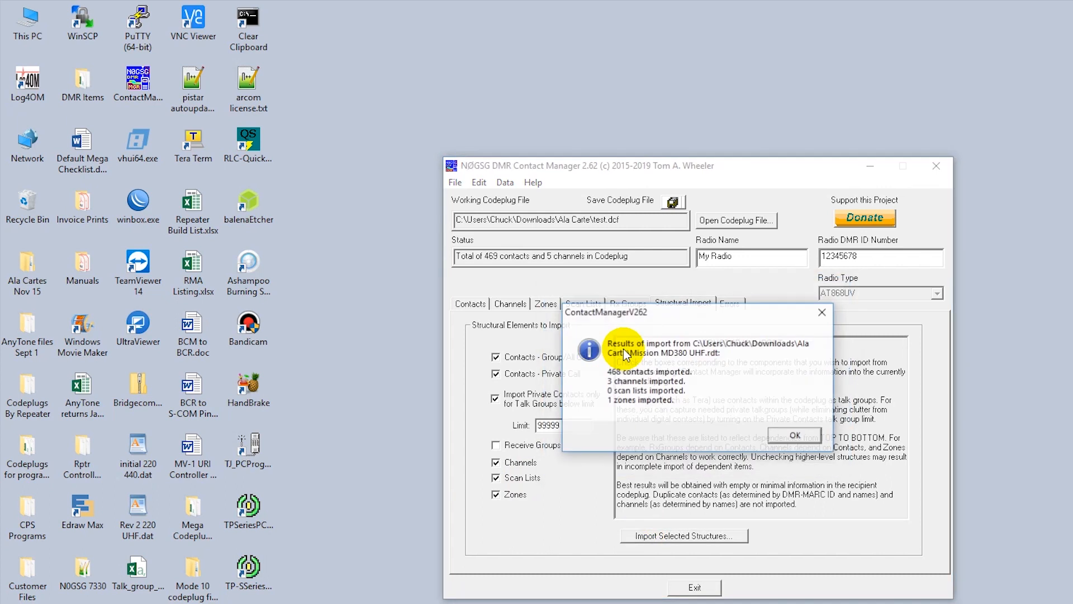
click(790, 436)
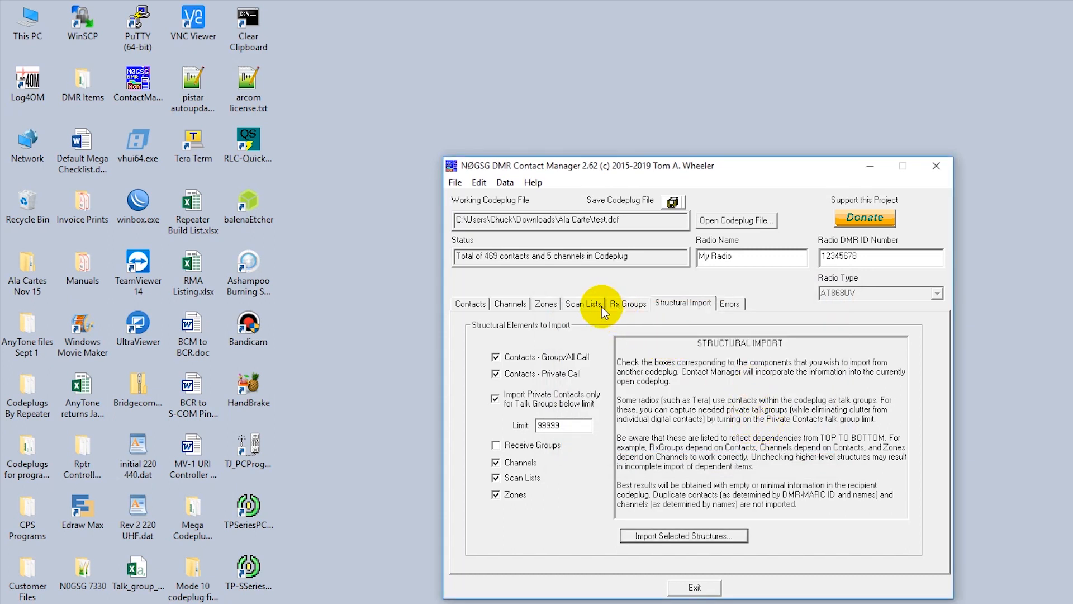
Step: Check the Zone 1 and Mission zones, and delete Zone 1 from the codeplug
click(549, 313)
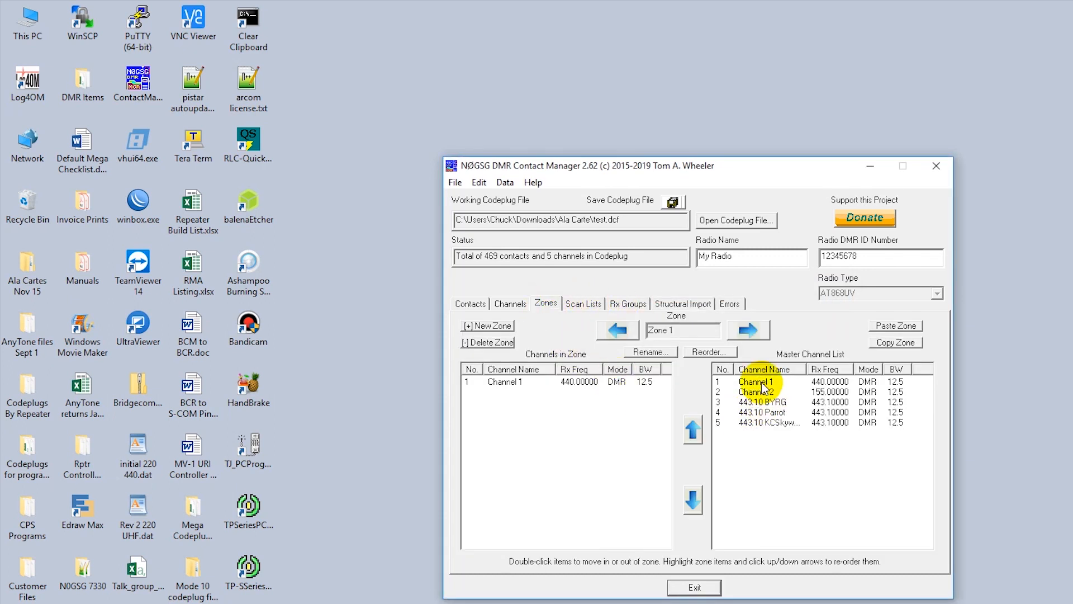
click(748, 330)
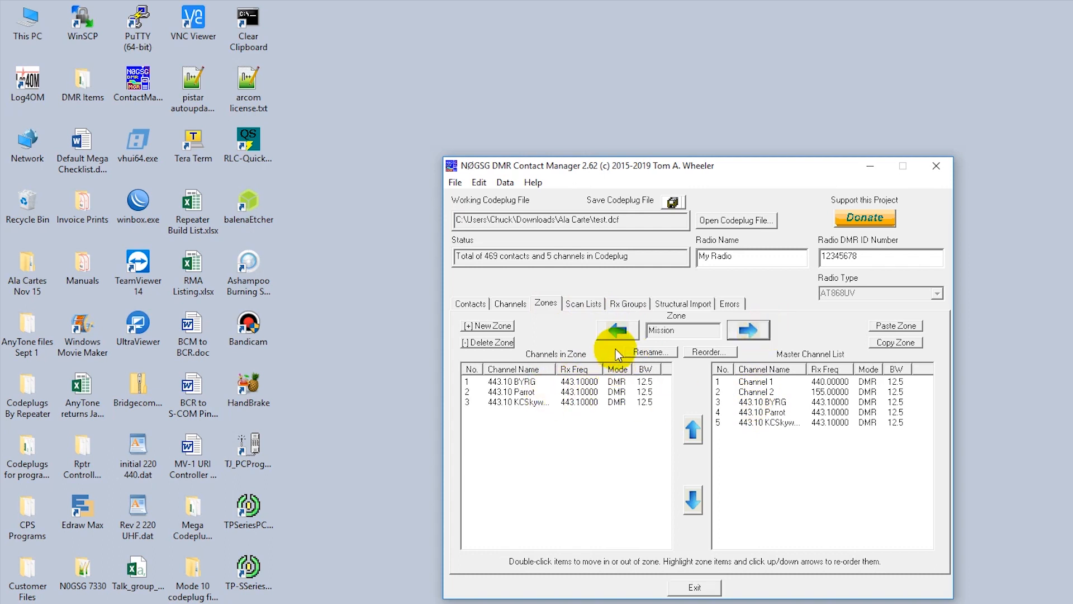
click(627, 329)
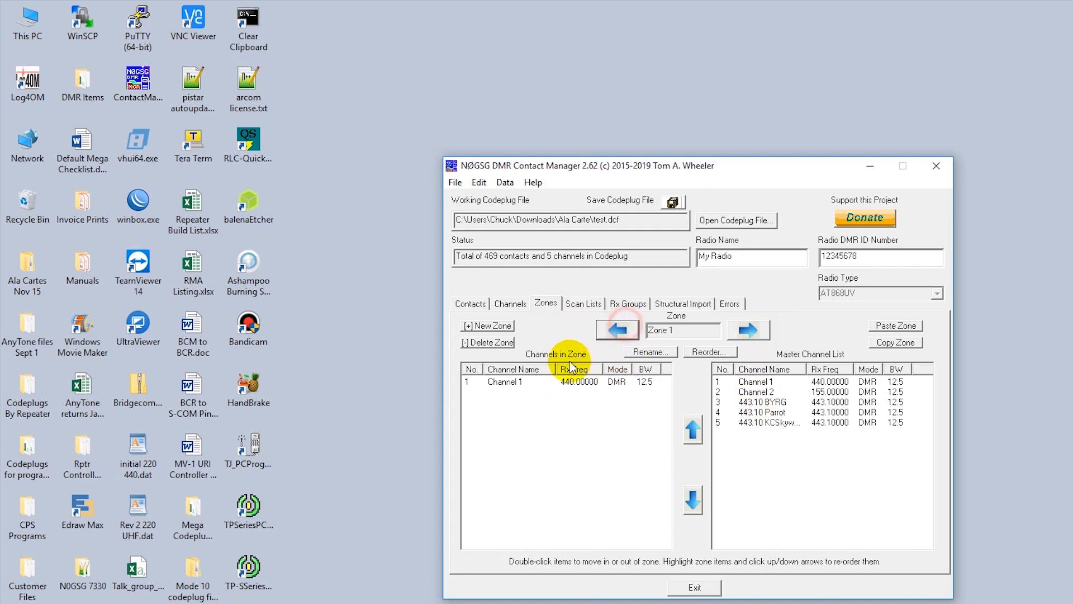
click(499, 342)
click(711, 417)
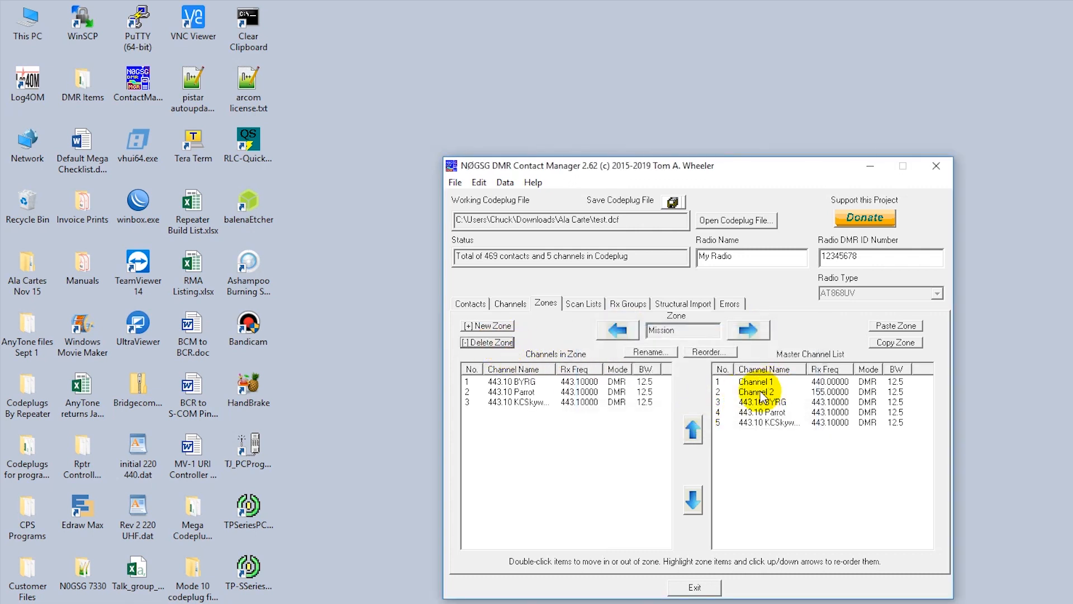
Step: Delete Channel 1 from the codeplug's channel list
click(520, 305)
click(504, 338)
click(509, 348)
click(506, 339)
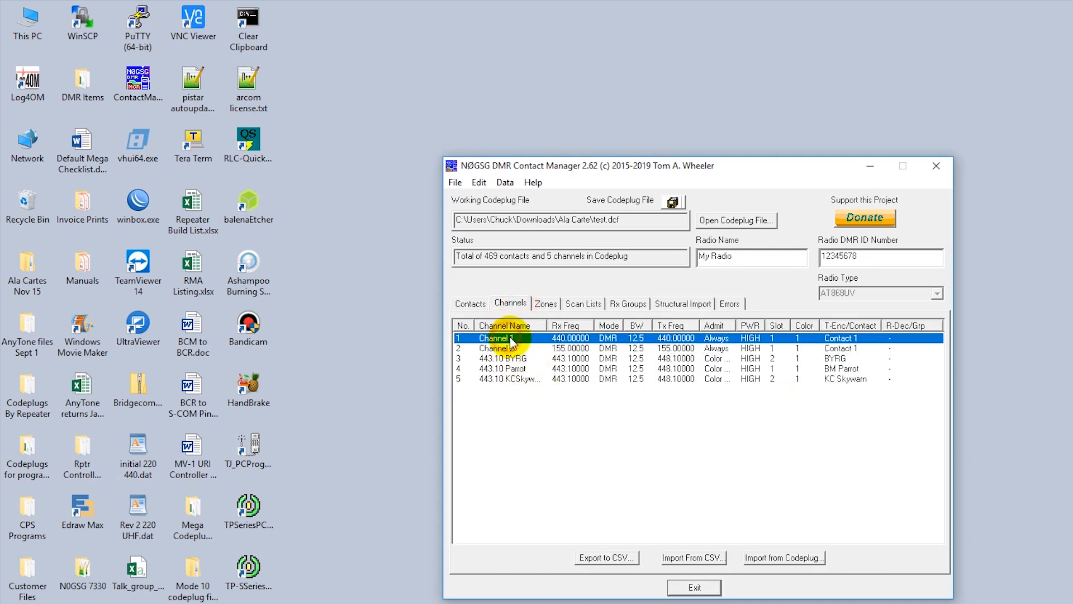
right_click(531, 338)
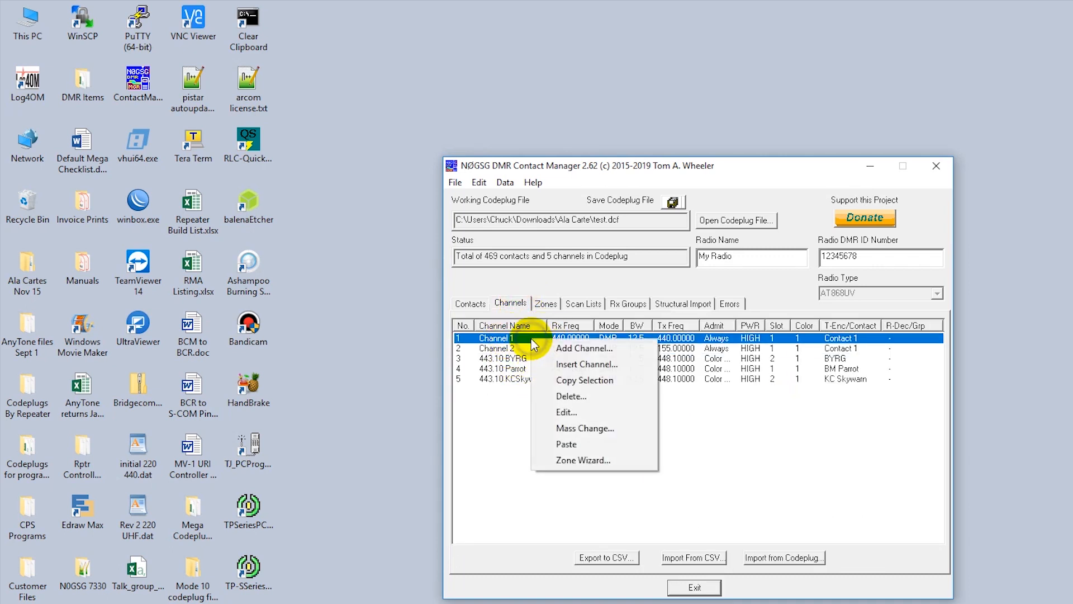
click(545, 399)
click(681, 413)
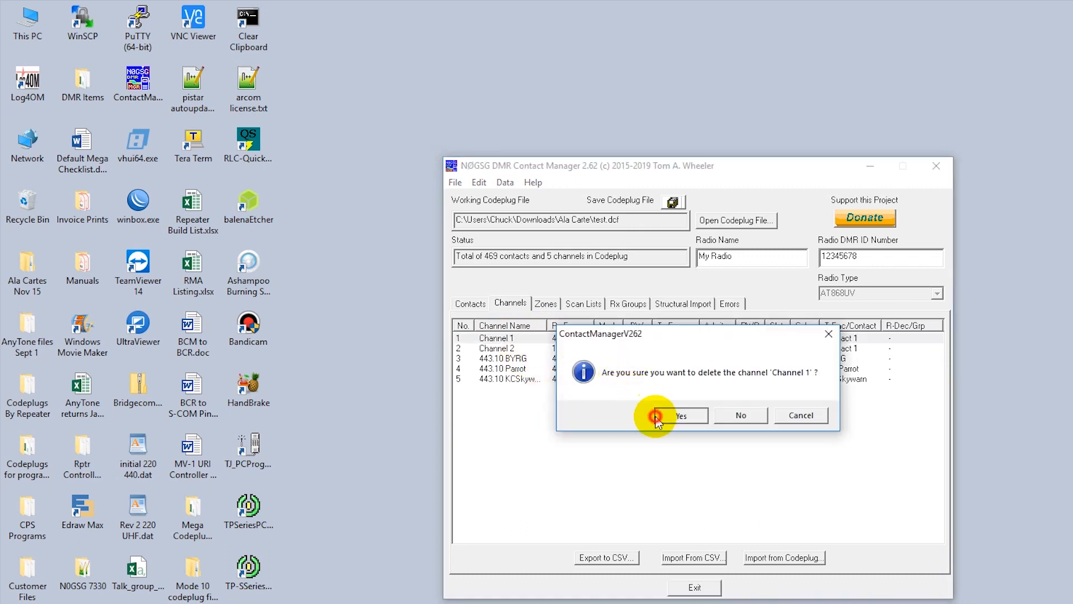
Step: Delete Channel 2 from the codeplug, keeping the imported 443.10 channels
click(514, 338)
right_click(514, 339)
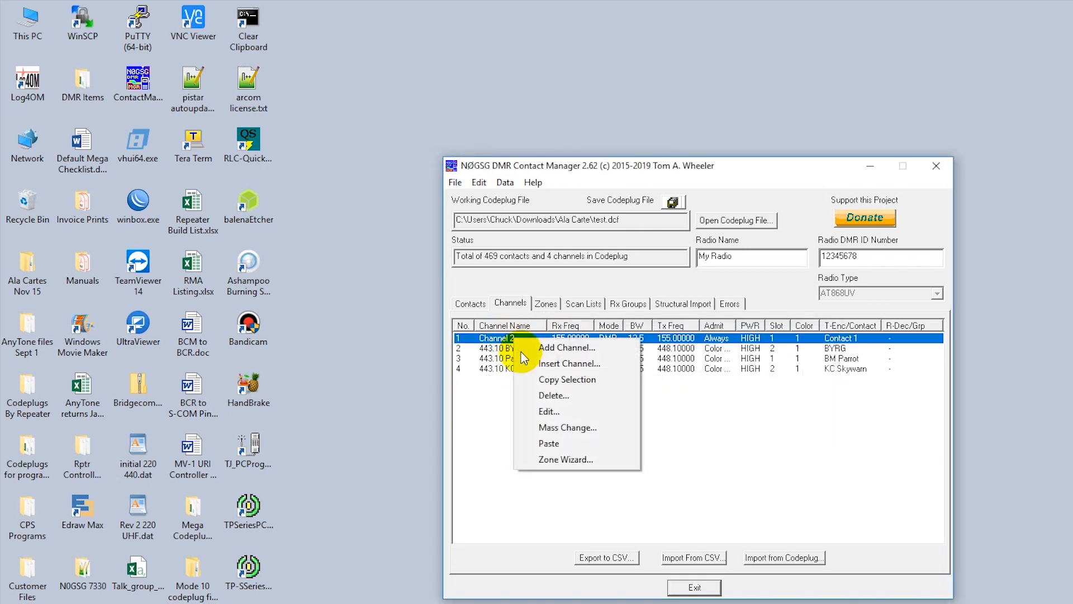
click(565, 398)
click(656, 417)
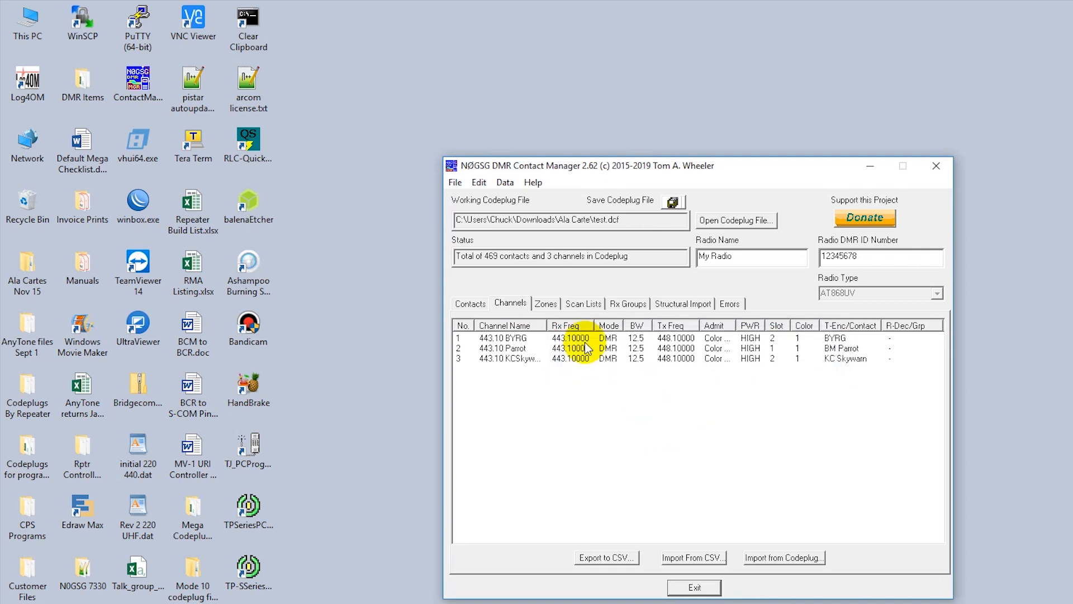
Step: Review the codeplug's contact list from the first entry through to the last
click(470, 303)
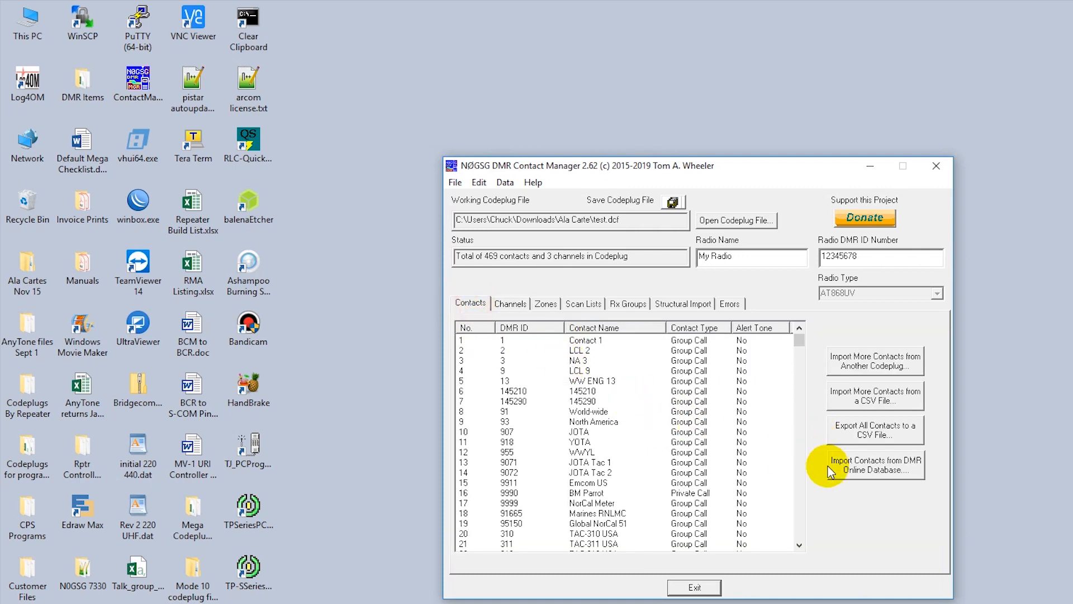
click(798, 525)
click(798, 525)
click(798, 526)
click(798, 525)
click(799, 526)
click(798, 525)
click(798, 526)
click(798, 525)
click(799, 525)
click(799, 525)
click(798, 525)
click(799, 525)
click(799, 528)
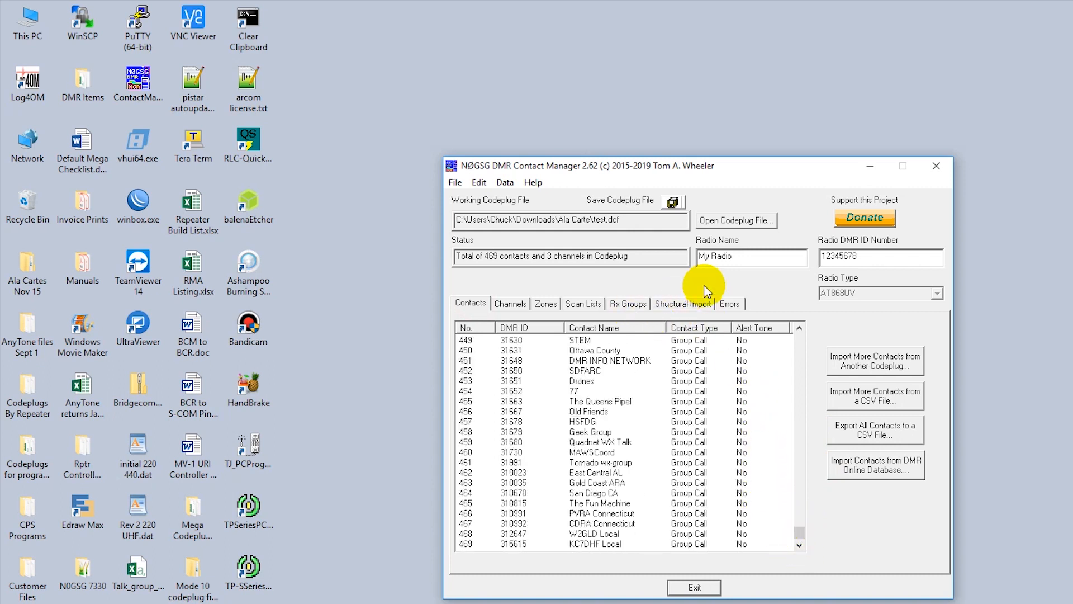
Step: Save the edited codeplug to test.dcf
click(673, 203)
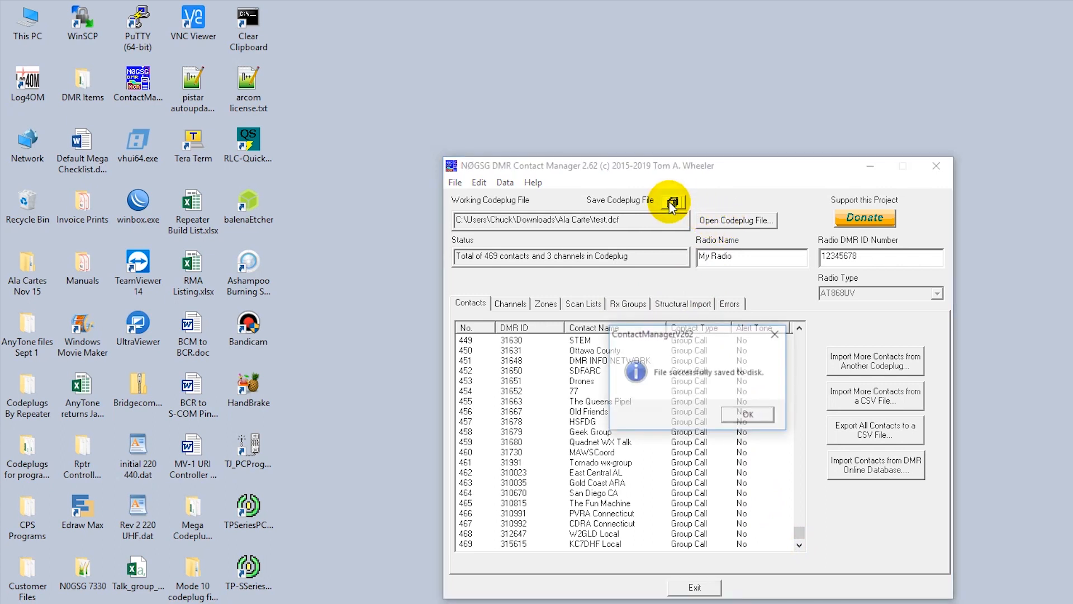
click(749, 415)
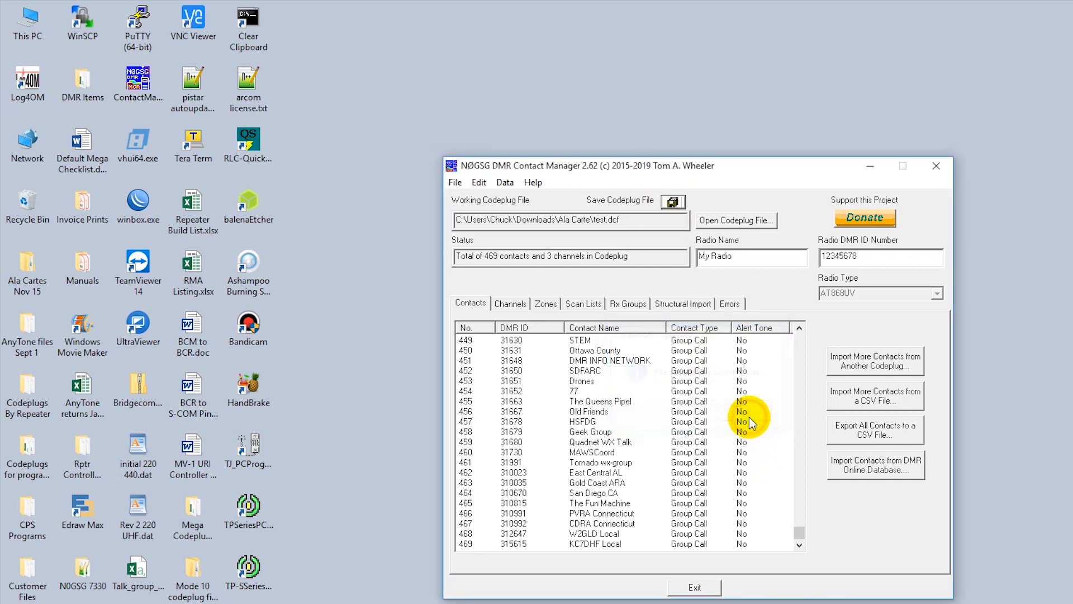
Step: Switch to the D878UV radio software, load the data conversion file test.dcf, and show its talk groups
click(866, 165)
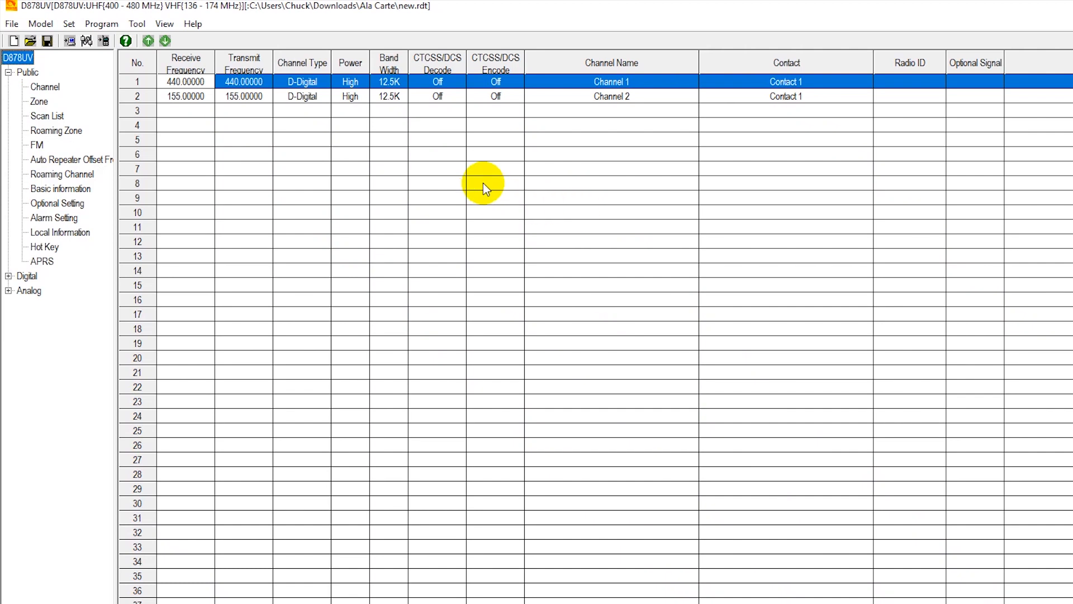
click(30, 41)
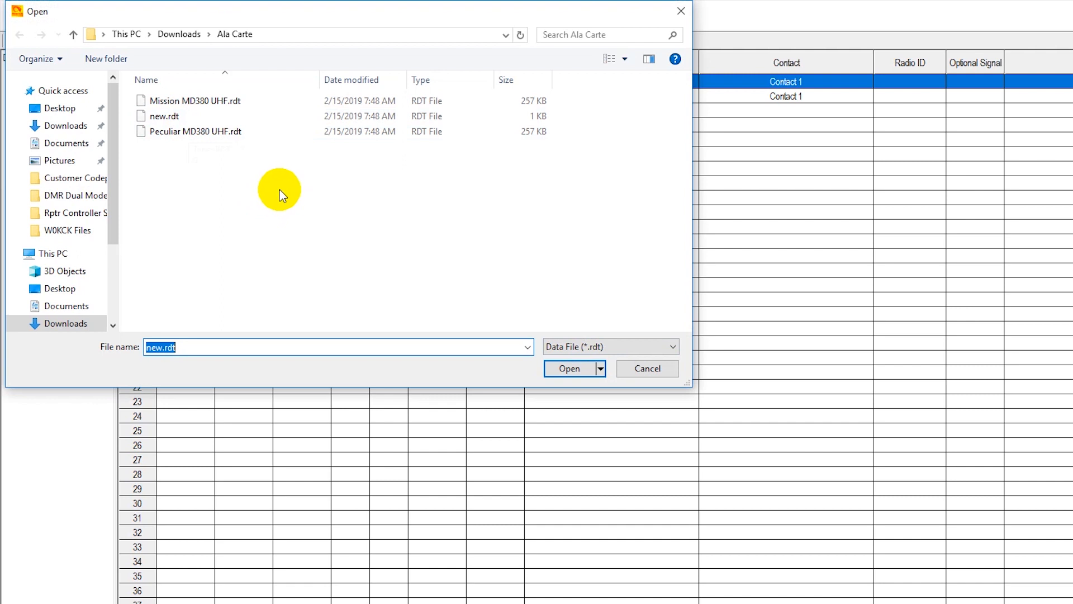
click(581, 347)
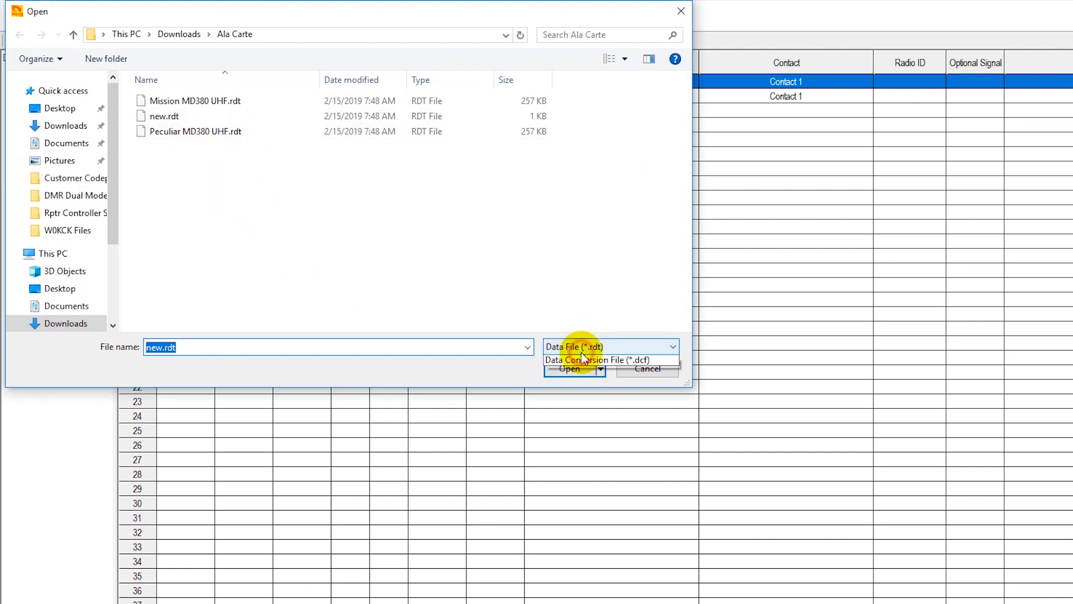
click(585, 372)
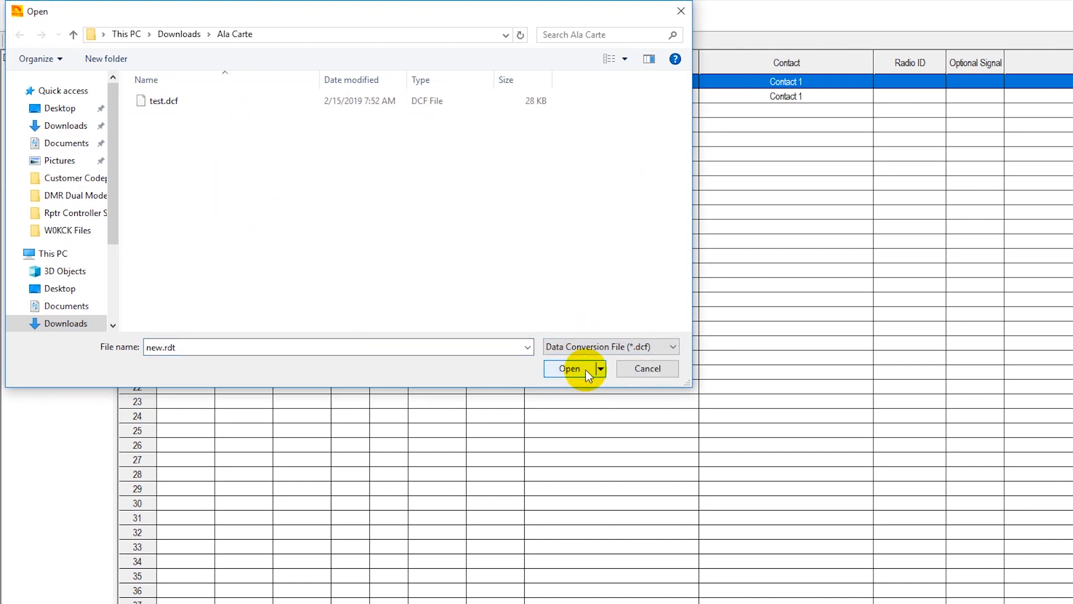
double_click(144, 101)
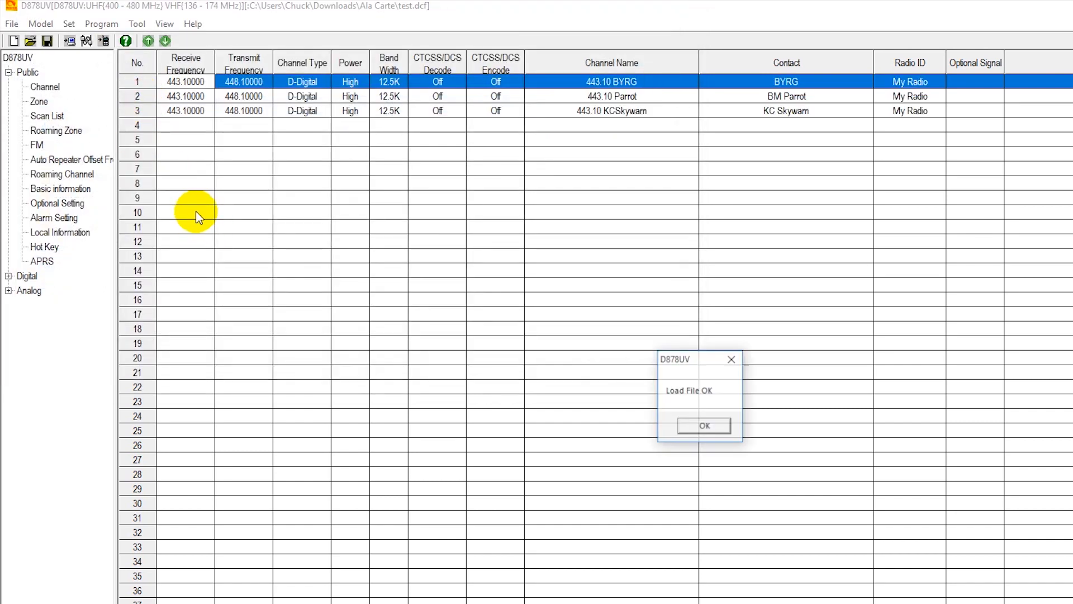
click(718, 427)
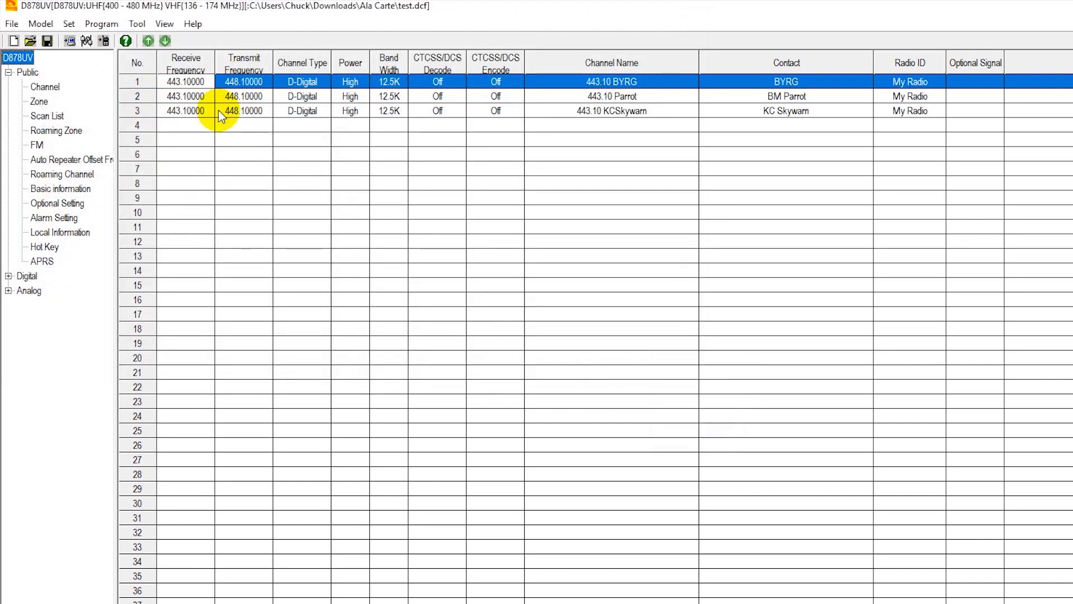
double_click(31, 276)
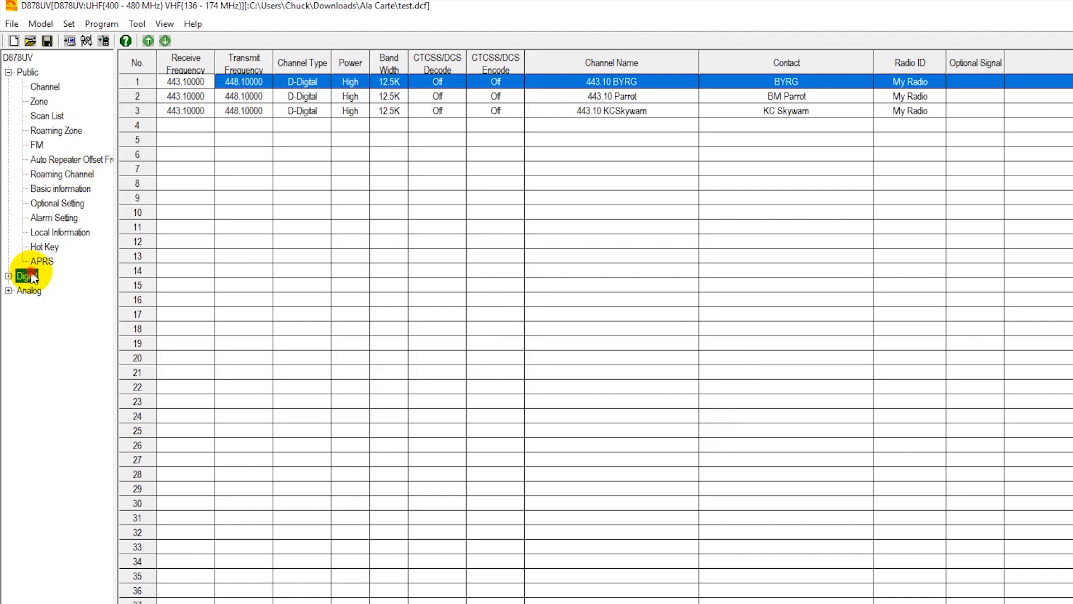
click(48, 305)
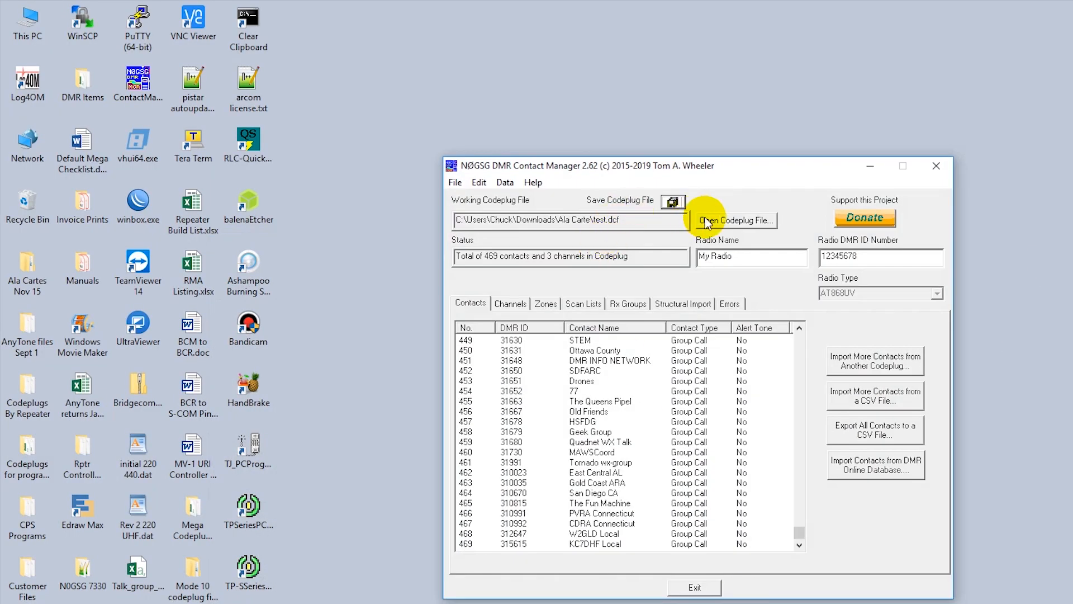
Step: Reopen test.dcf in Contact Manager and import the selected structures from Peculiar MD380 UHF.rdt
click(727, 220)
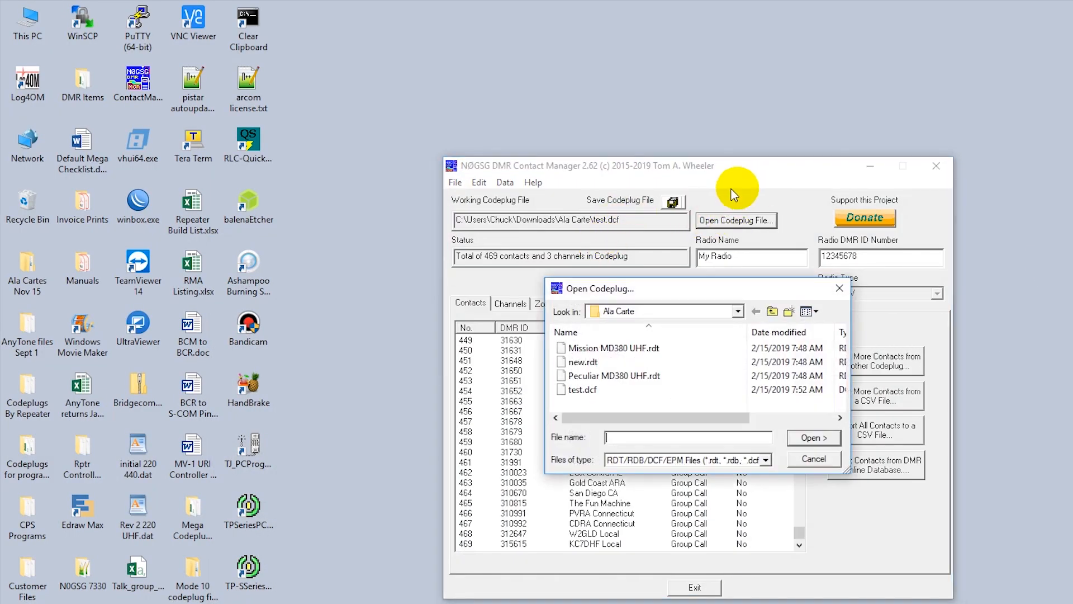
double_click(608, 388)
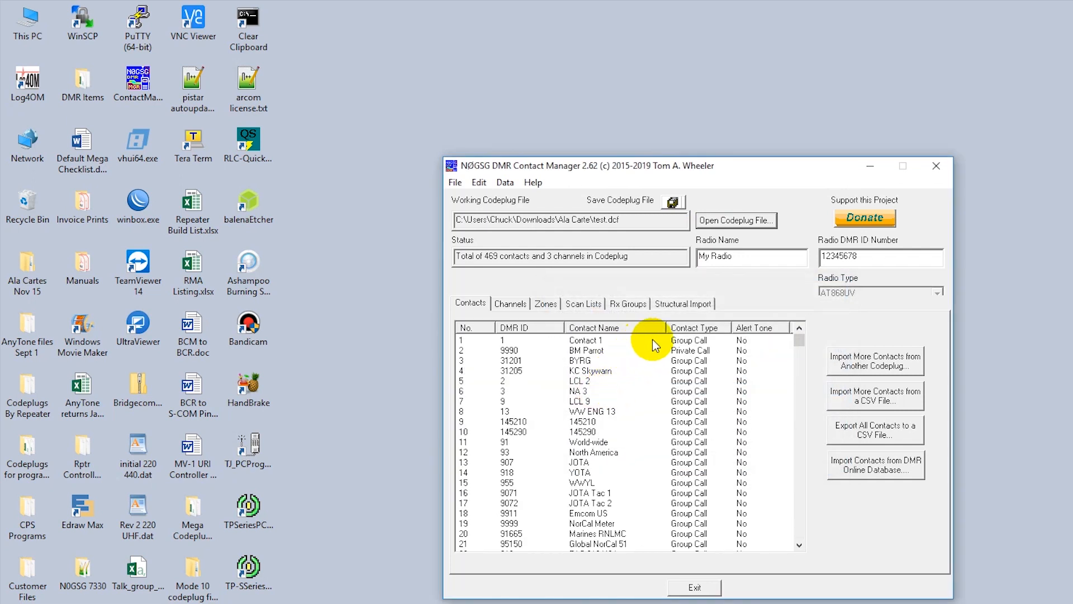
click(655, 304)
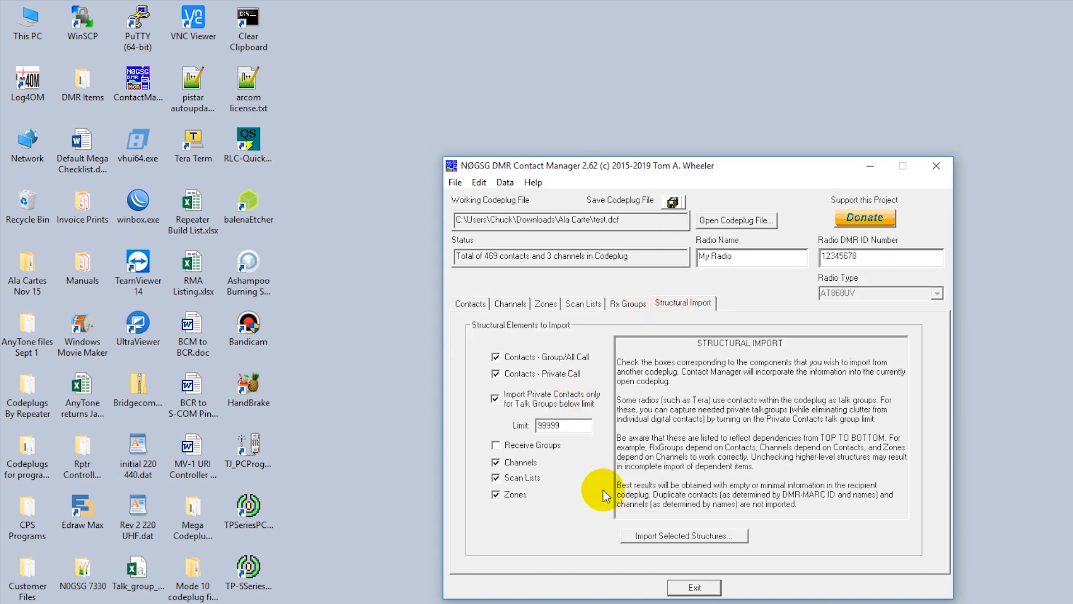
click(671, 535)
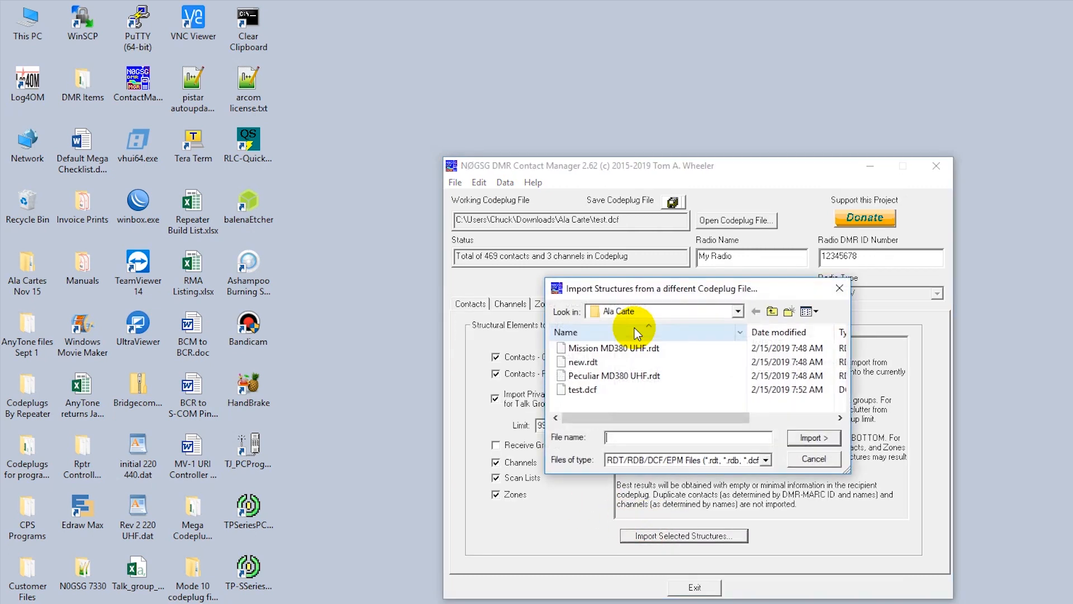
click(594, 379)
double_click(594, 382)
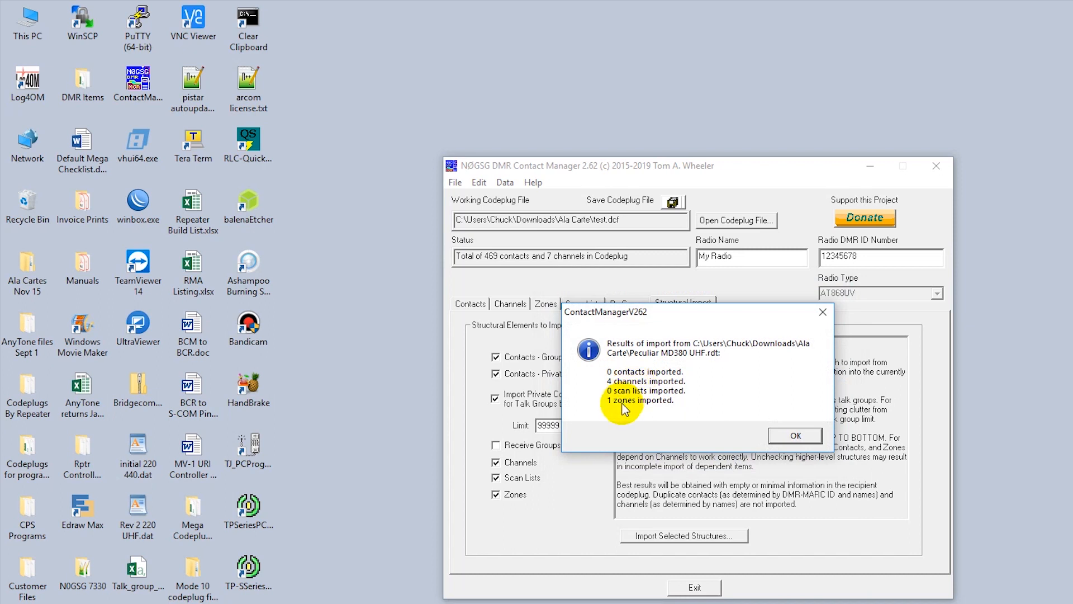
click(795, 434)
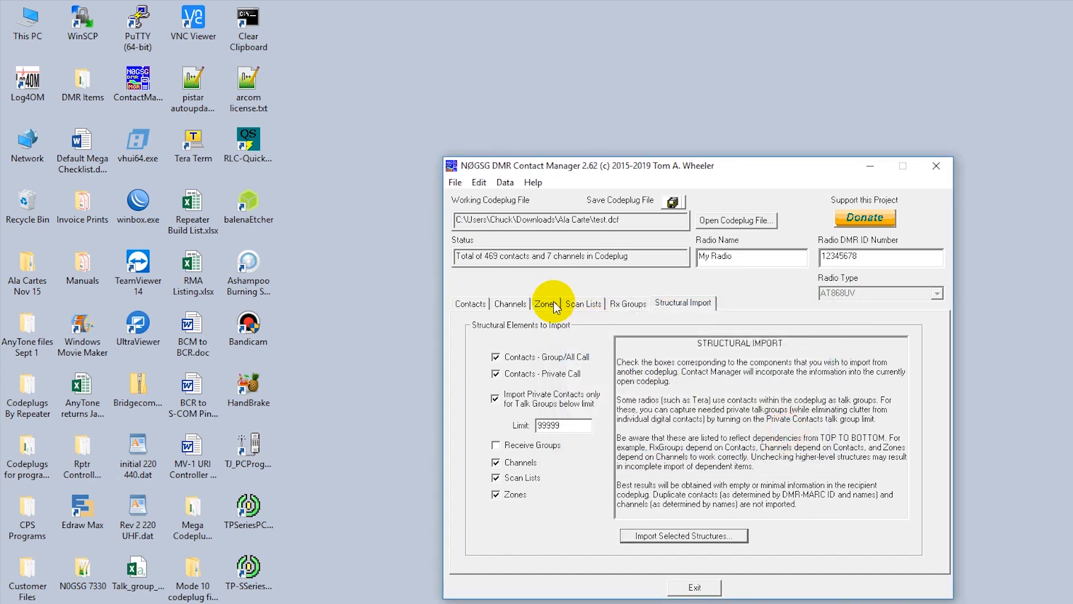
Step: Review the channels assigned to the Mission and Peculiar444.025 zones
click(548, 303)
click(756, 336)
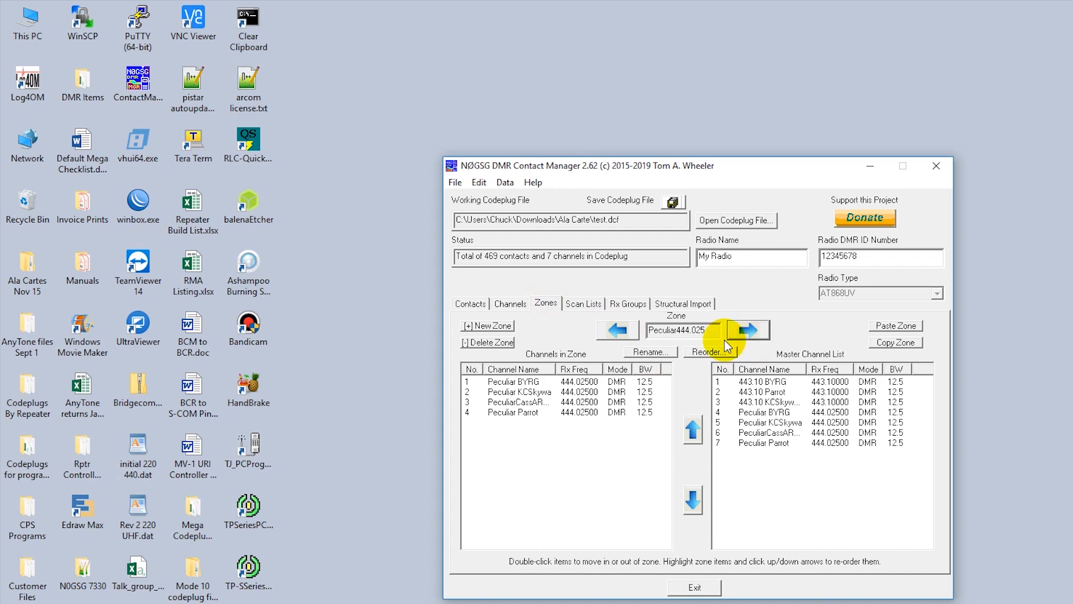
click(617, 330)
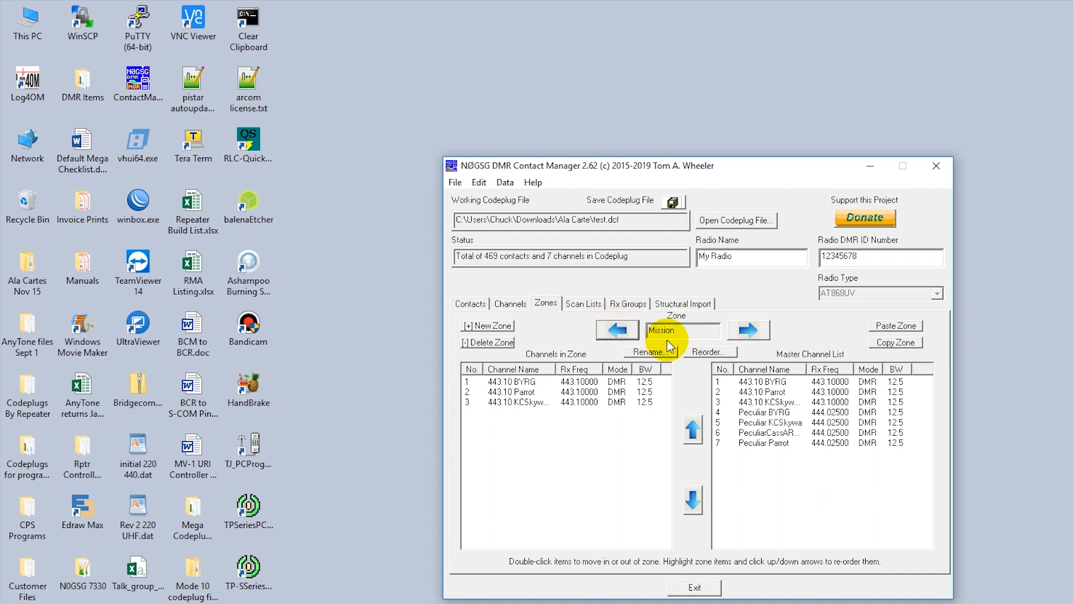
click(751, 331)
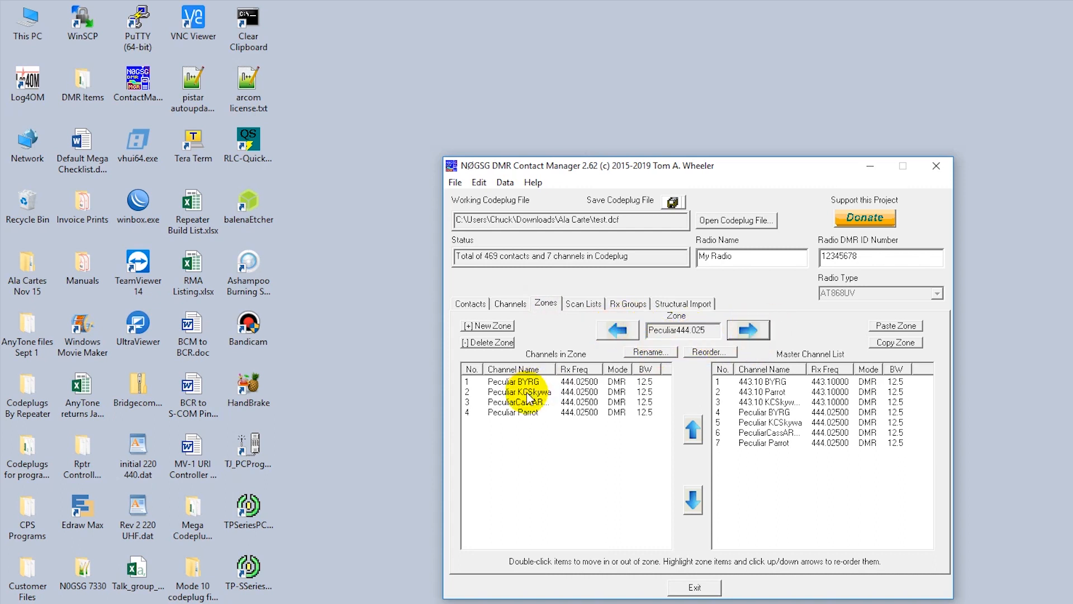
Step: Save the codeplug to test.dcf again and close Contact Manager
click(672, 202)
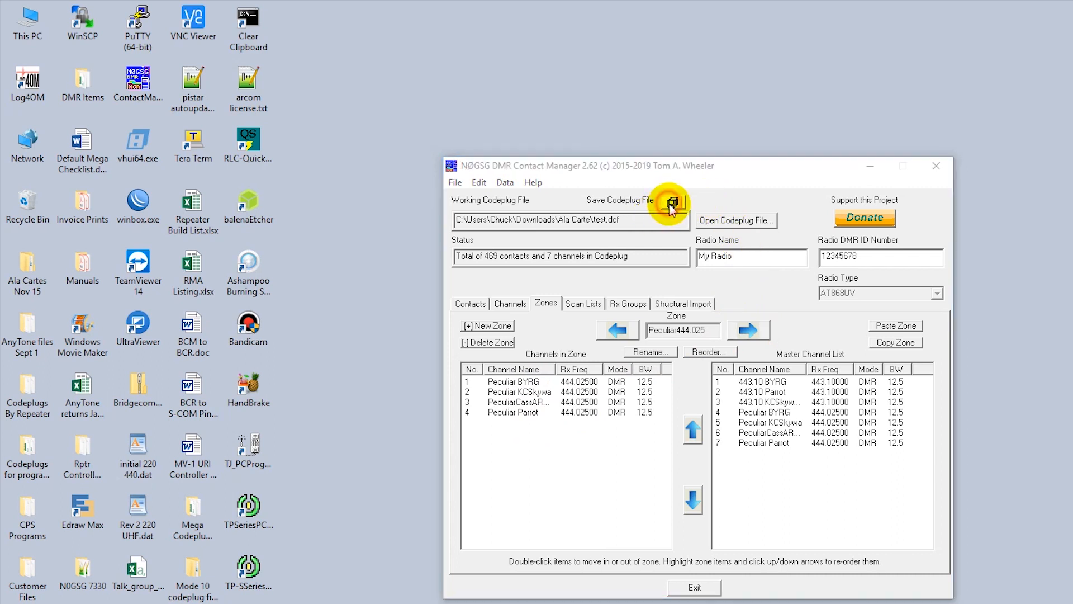
click(749, 415)
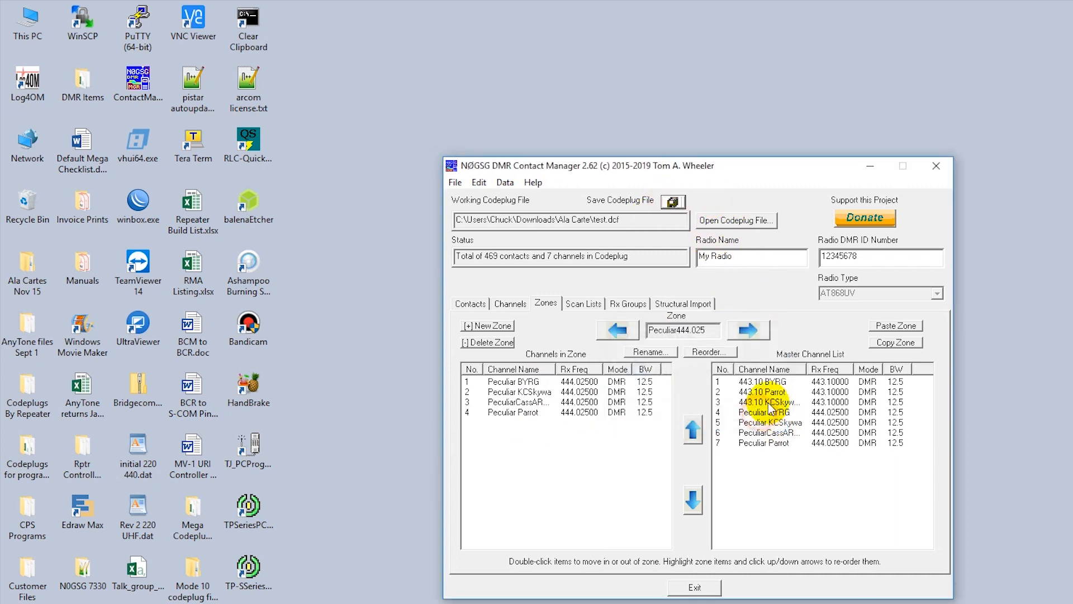
click(694, 587)
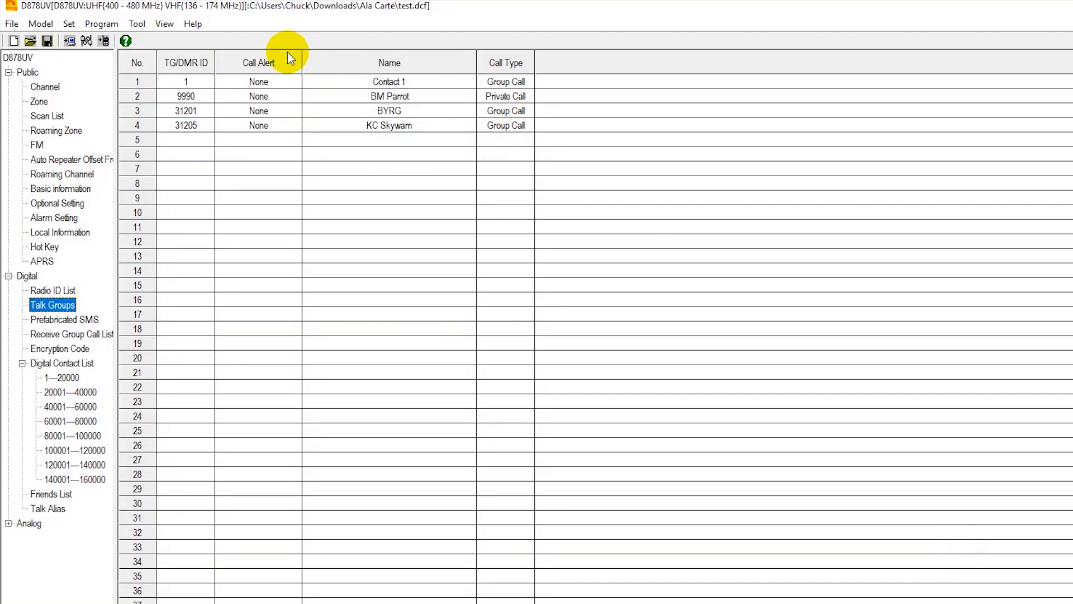
Step: Load the updated test.dcf into the D878UV radio software and view its channel and zone lists
click(28, 42)
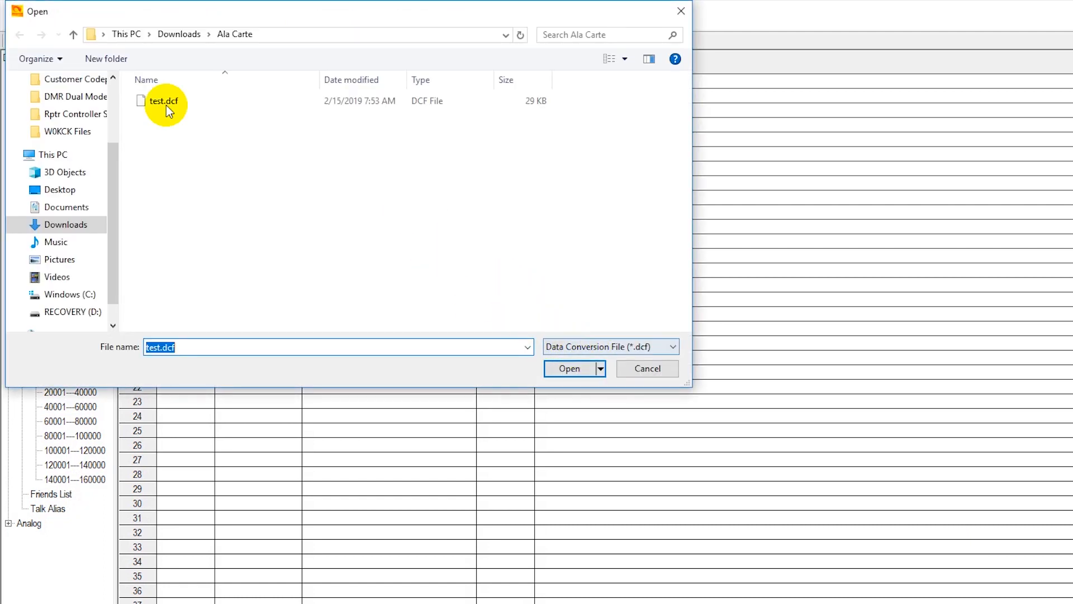
click(150, 104)
double_click(150, 104)
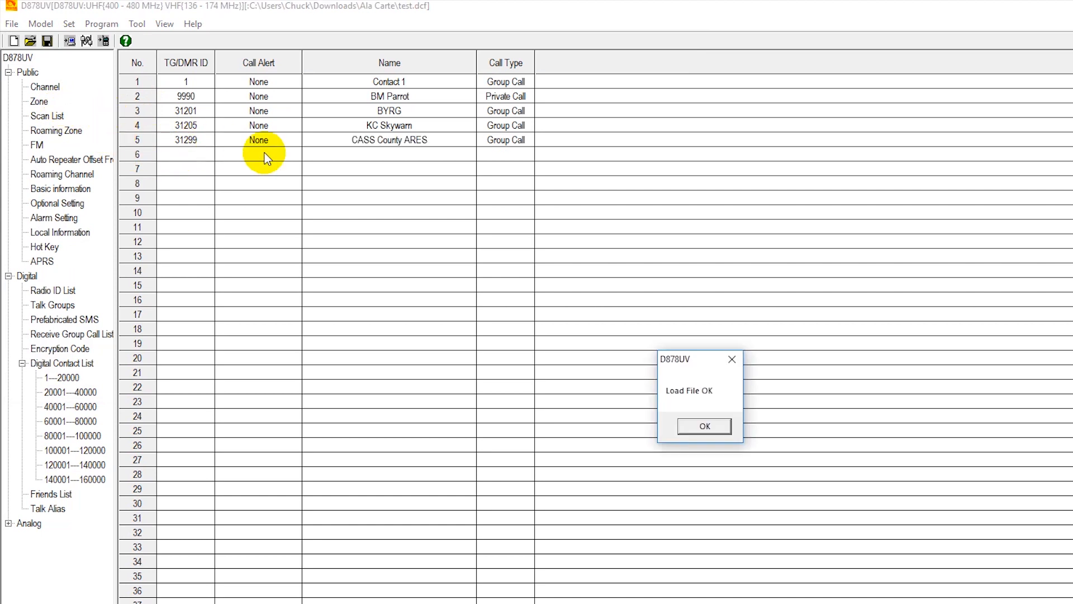
click(706, 426)
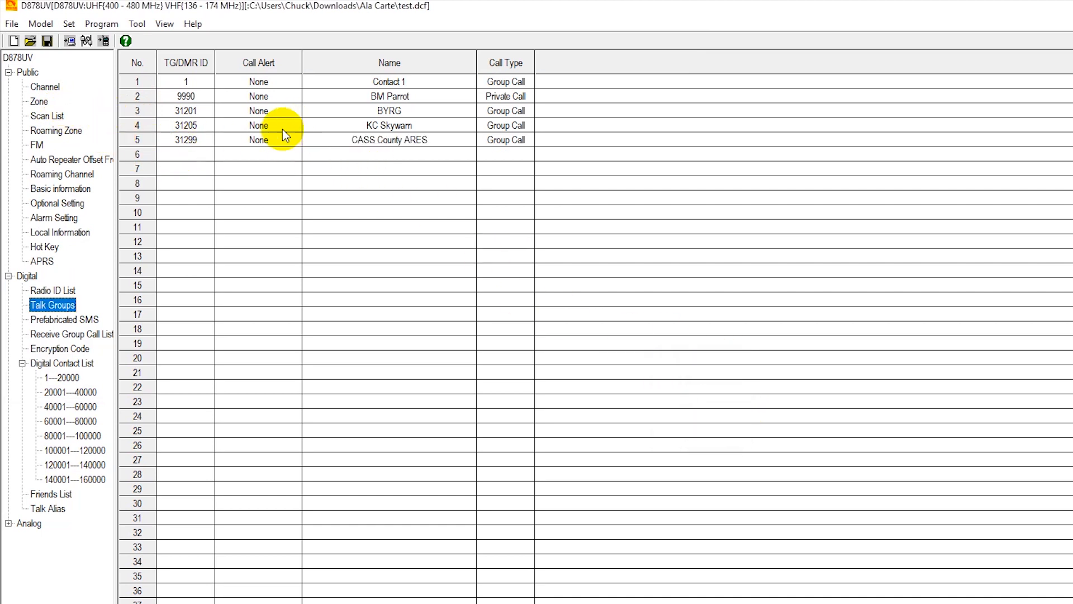
click(57, 88)
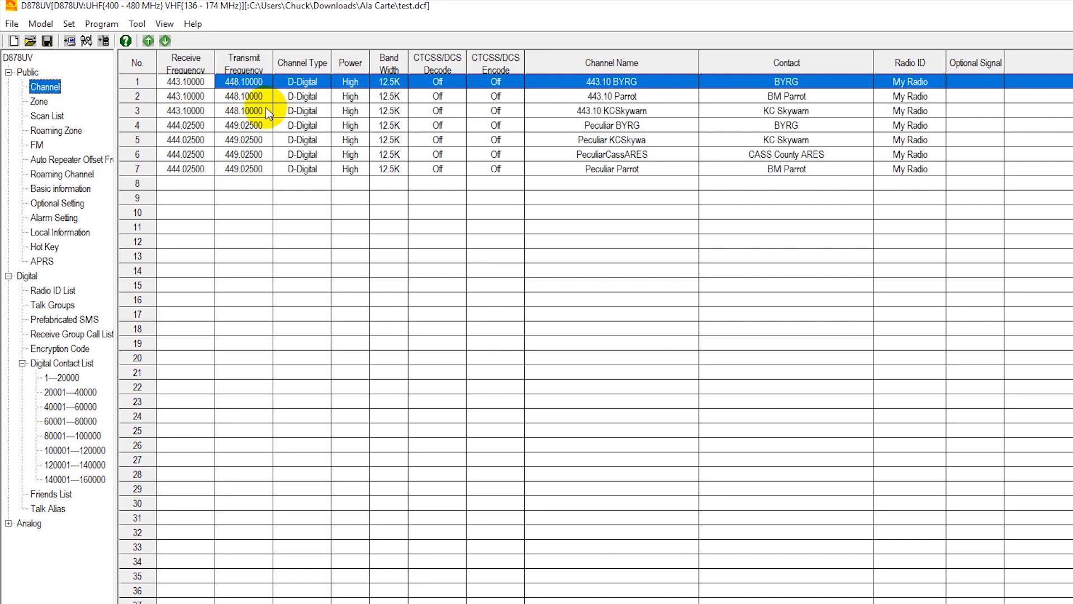
click(39, 101)
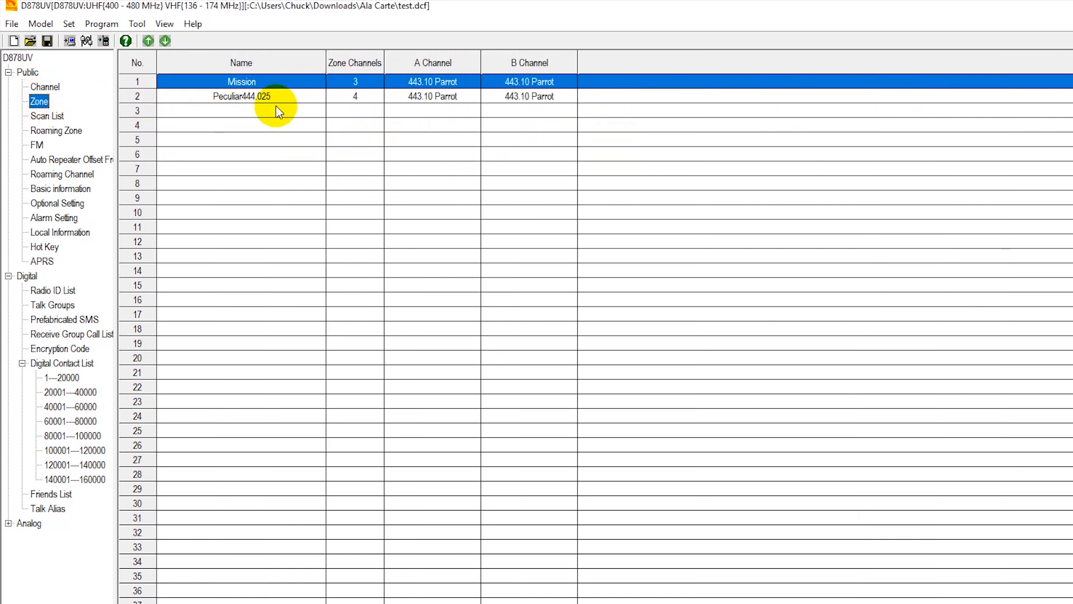